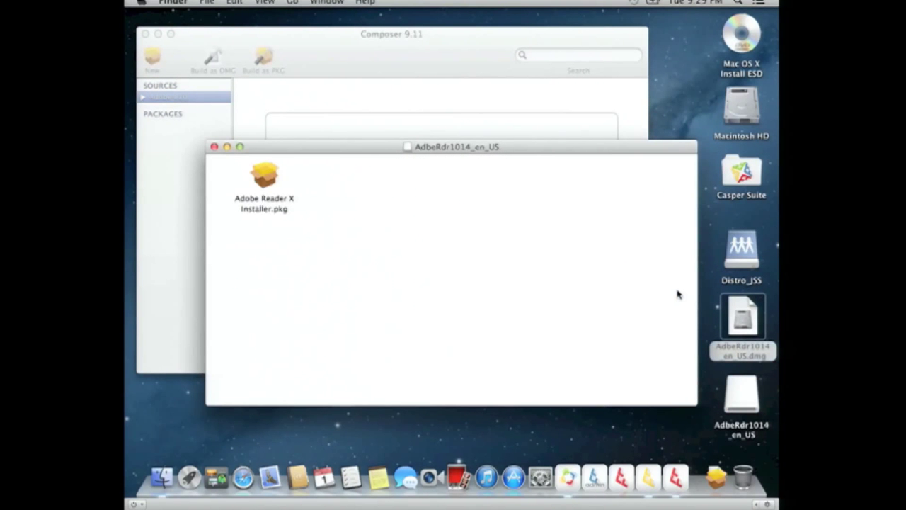
# Install Adobe Reader X 10.1.4 from Adobe Reader X Installer.pkg using the admin password, then close the installer
pyautogui.doubleClick(263, 177)
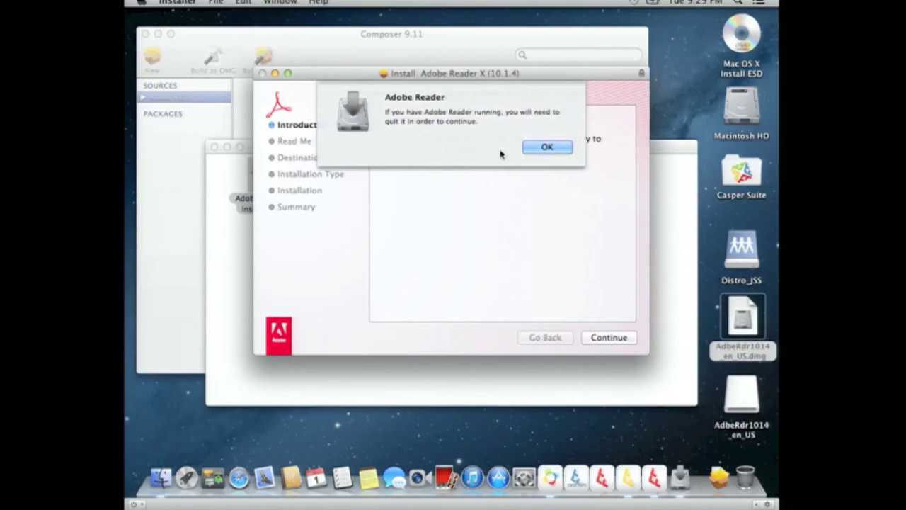
pyautogui.click(545, 146)
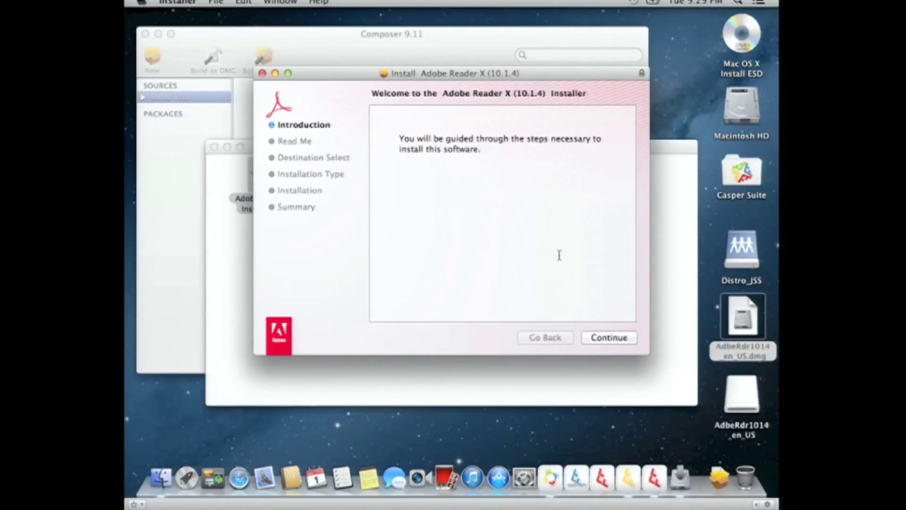
pyautogui.click(601, 336)
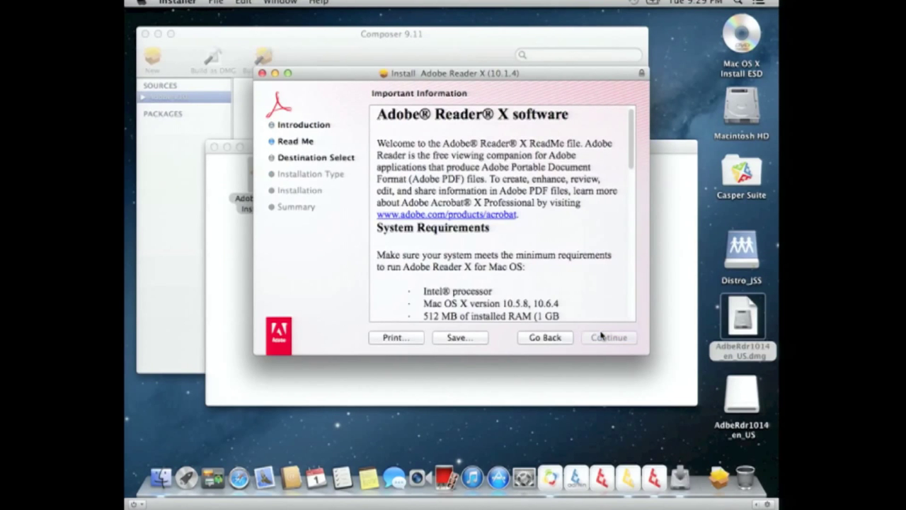
pyautogui.click(600, 337)
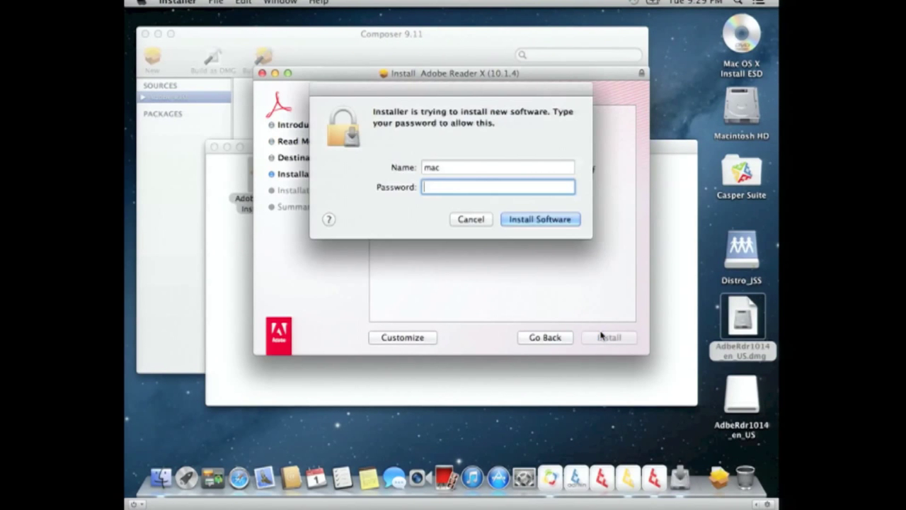
pyautogui.press('Return')
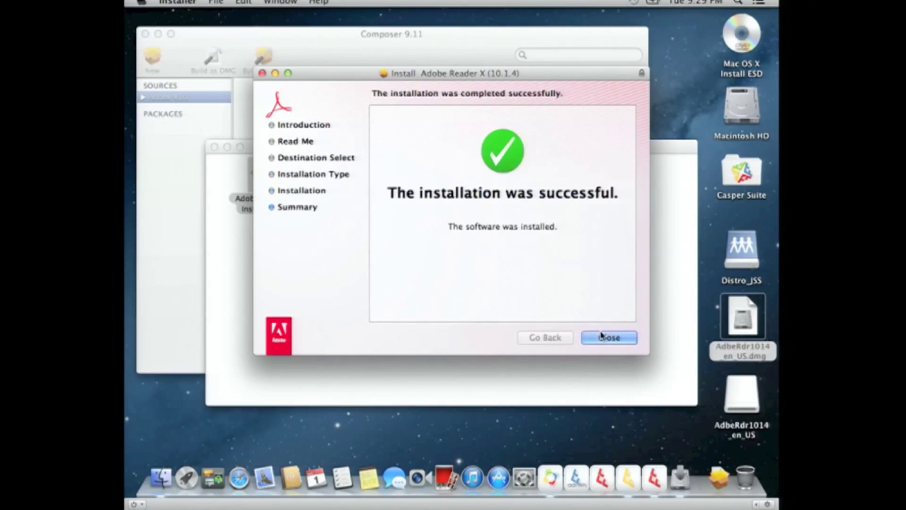
pyautogui.click(607, 338)
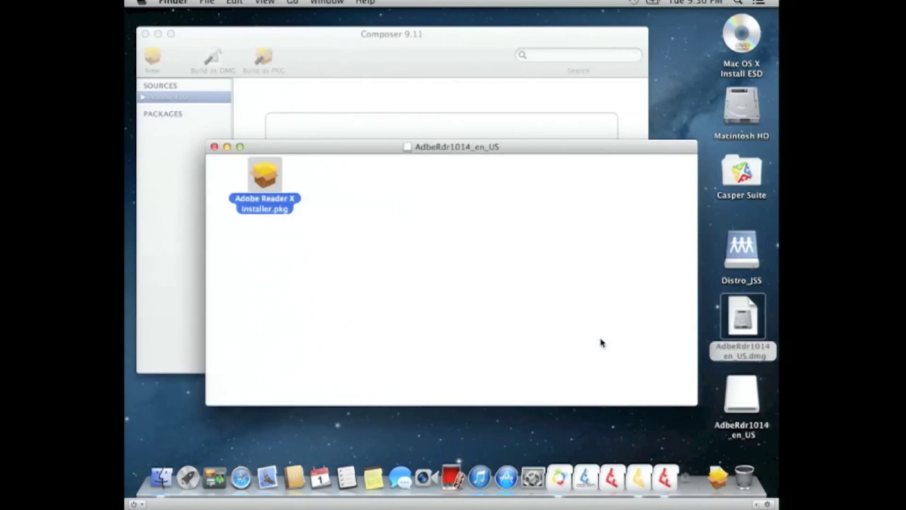
pyautogui.click(213, 147)
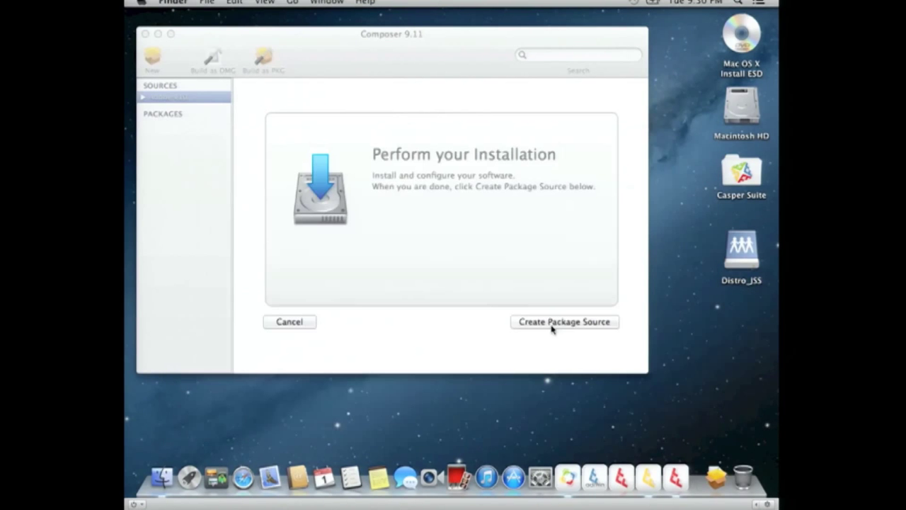
# Create the Adobe v10 package source from the snapshot and build it as Adobe v10.dmg on the Desktop
pyautogui.click(551, 327)
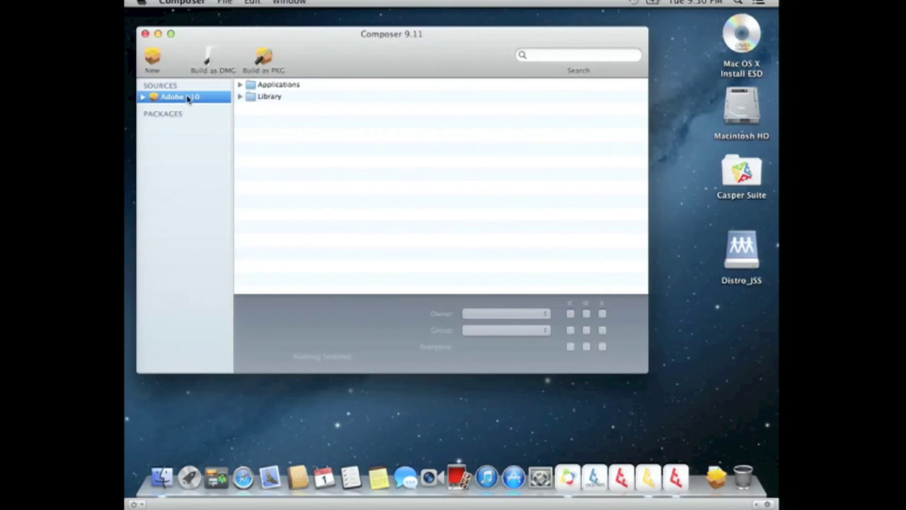
pyautogui.click(213, 59)
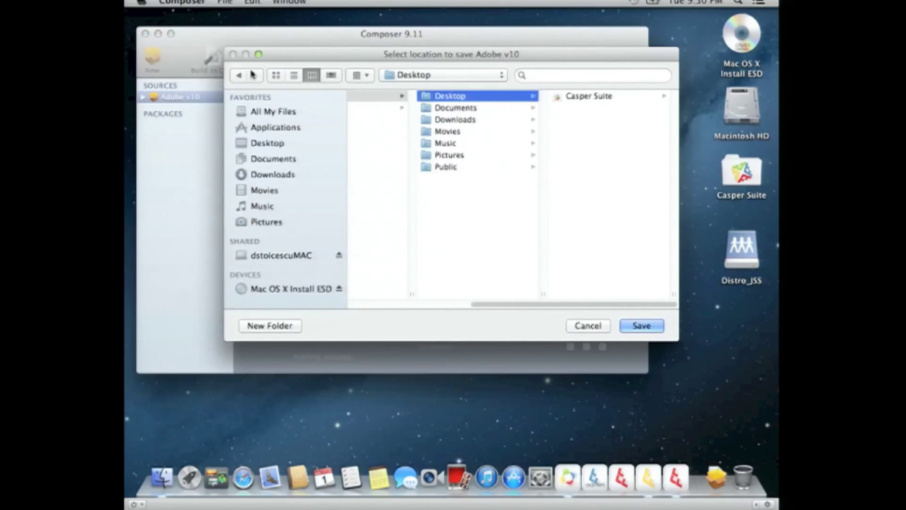
pyautogui.click(636, 325)
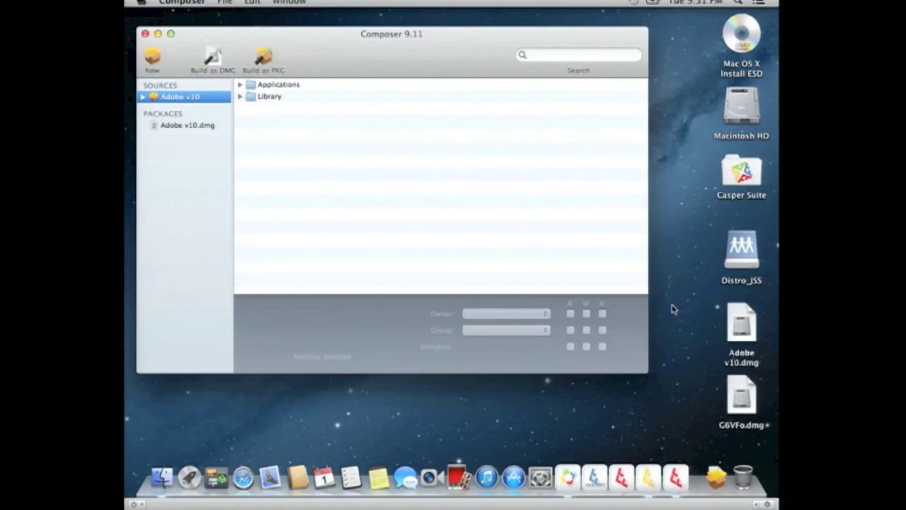
pyautogui.click(673, 308)
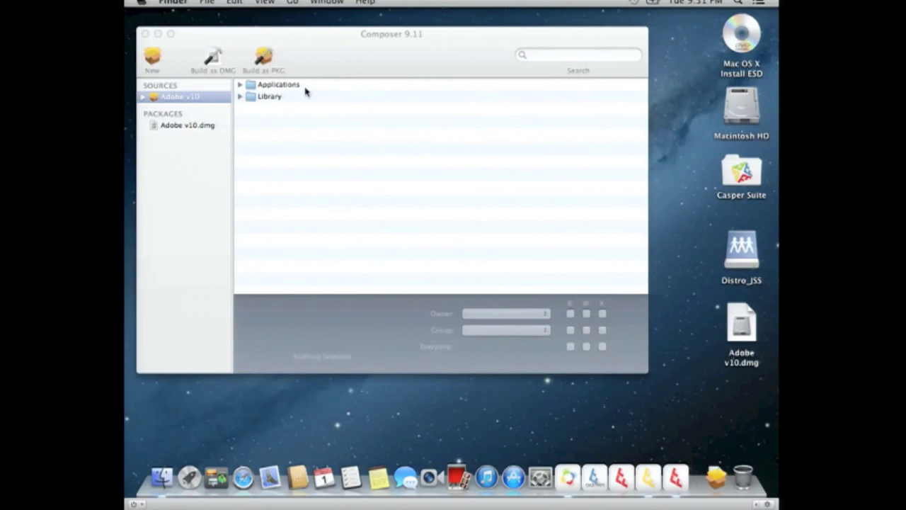
# Launch Casper Admin via Spotlight, add Adobe v10.dmg to the repository and file it under Apps
pyautogui.press('super+space')
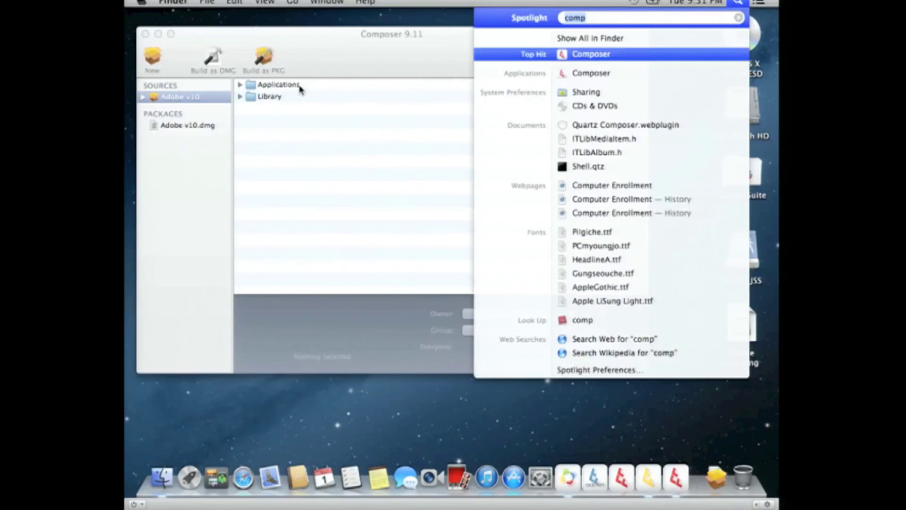
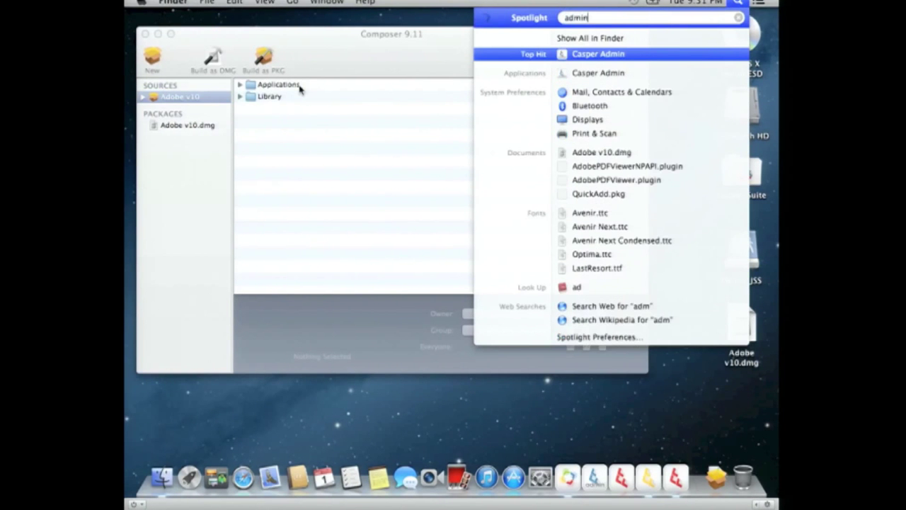
pyautogui.press('Return')
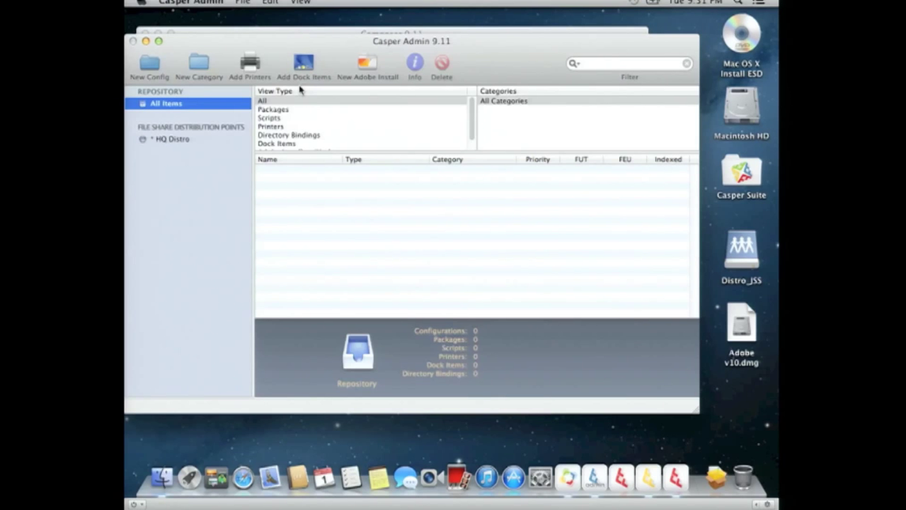
pyautogui.moveTo(735, 325); pyautogui.dragTo(431, 224)
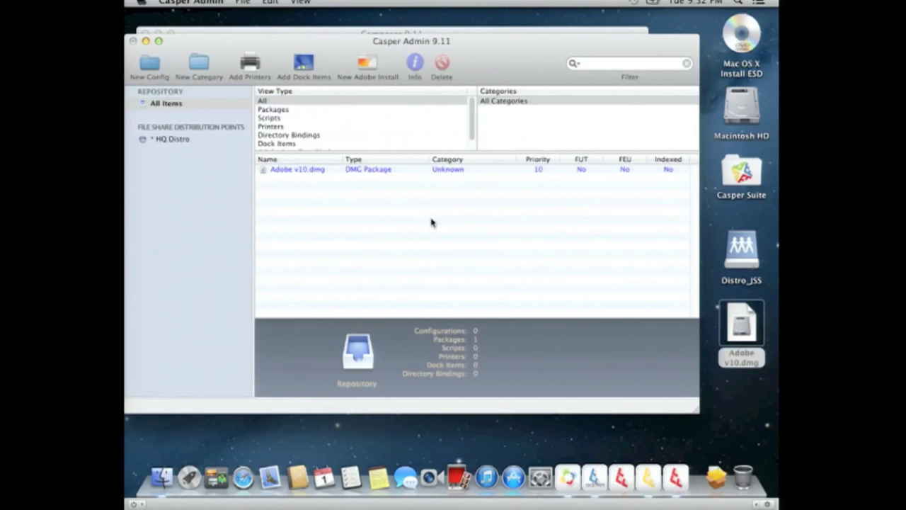
pyautogui.click(320, 170)
pyautogui.click(285, 171)
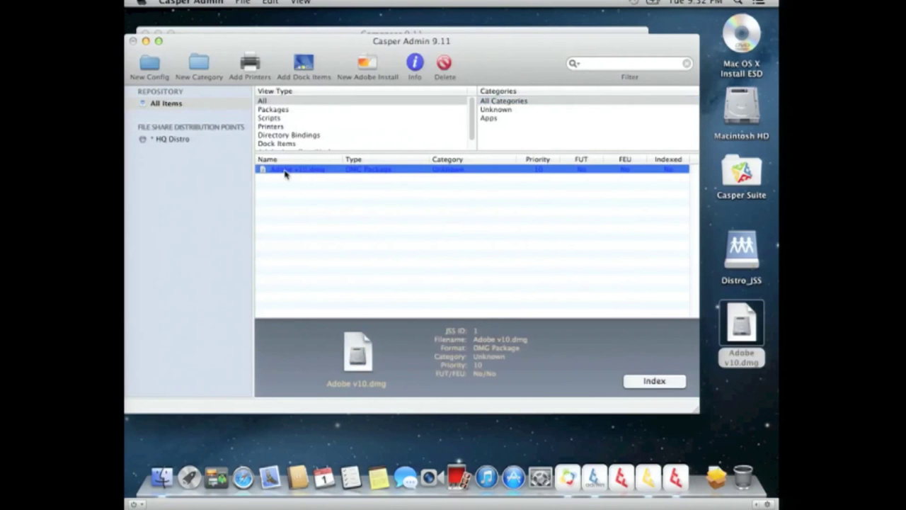
pyautogui.moveTo(285, 172); pyautogui.dragTo(494, 118)
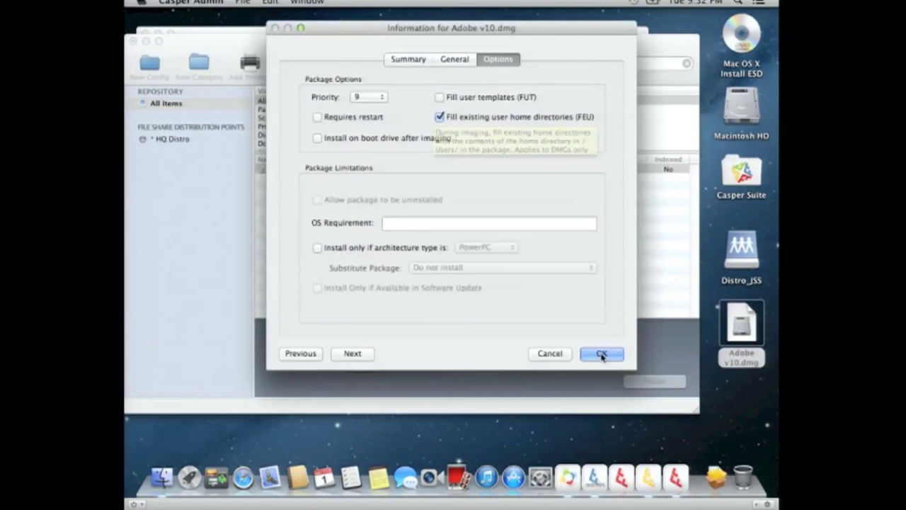
# Give Adobe v10.dmg priority 9 with Fill Existing Users, and index it using the admin password
pyautogui.click(602, 354)
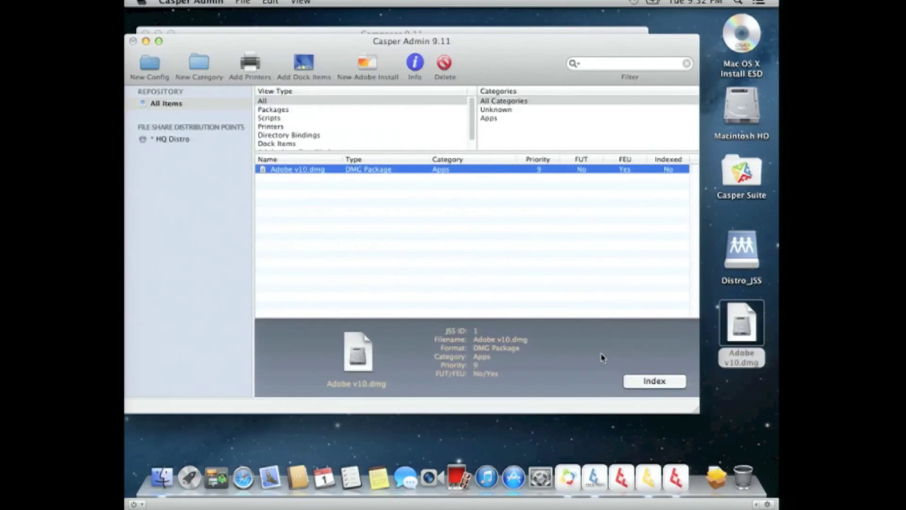
pyautogui.click(650, 385)
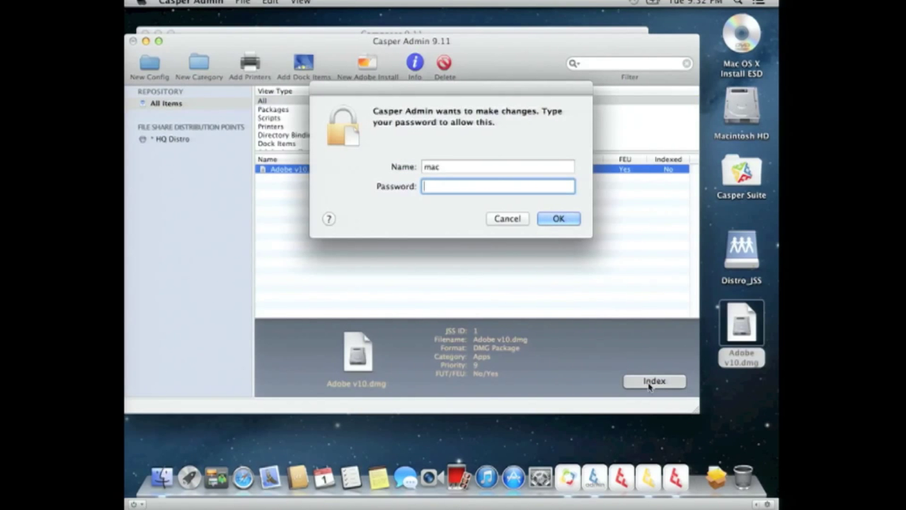
pyautogui.press('Return')
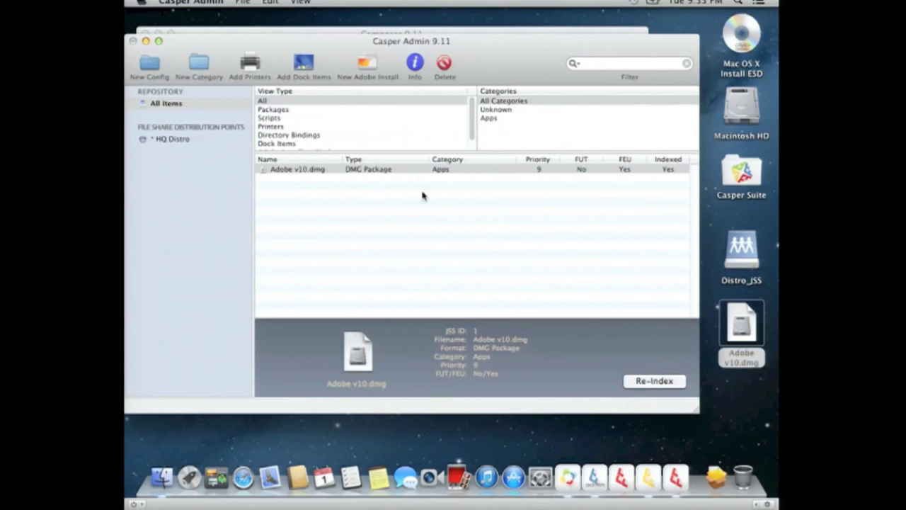
# Enable 'Allow uninstall' in the Adobe v10.dmg package options
pyautogui.doubleClick(375, 171)
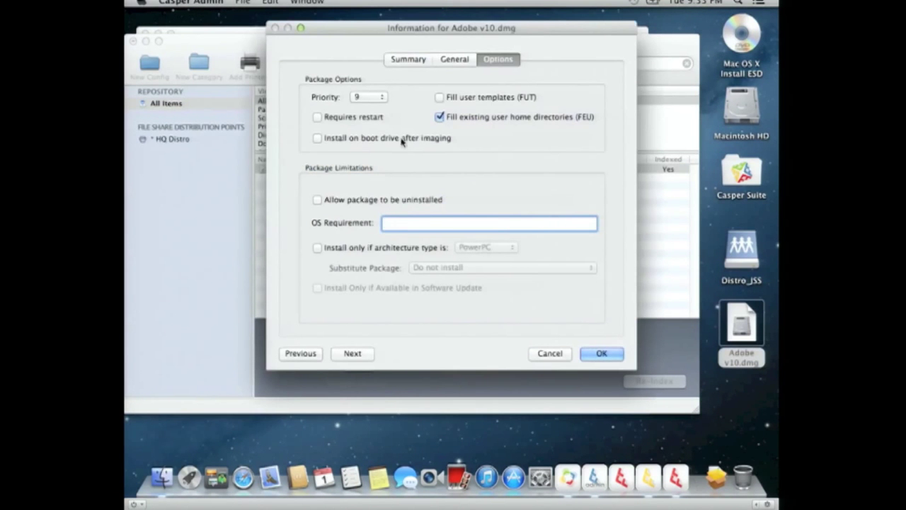
pyautogui.click(317, 200)
pyautogui.click(597, 358)
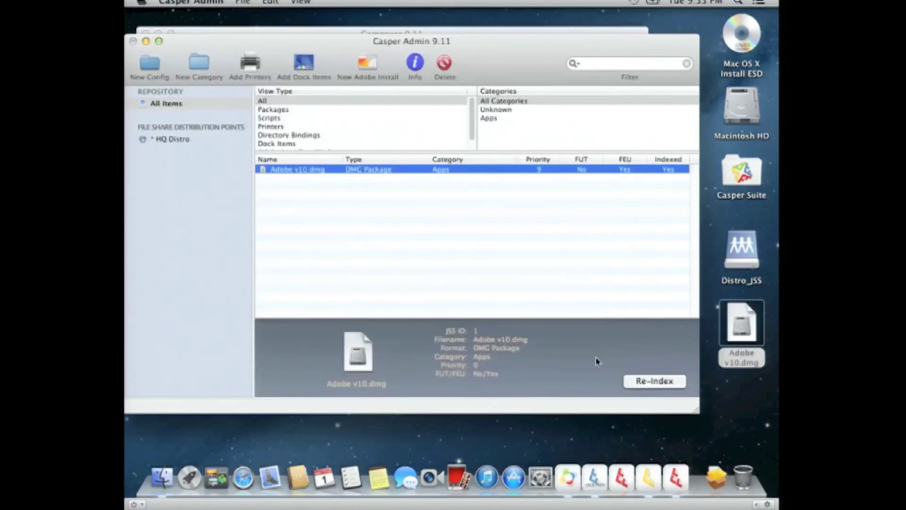
pyautogui.click(186, 3)
# Save the Adobe v10.dmg changes to the Casper Admin repository
pyautogui.moveTo(237, 3)
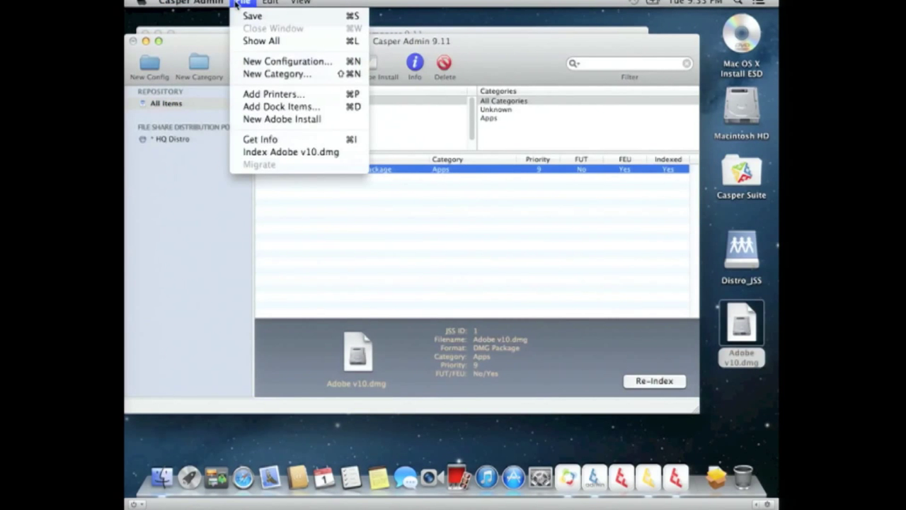
pyautogui.click(245, 17)
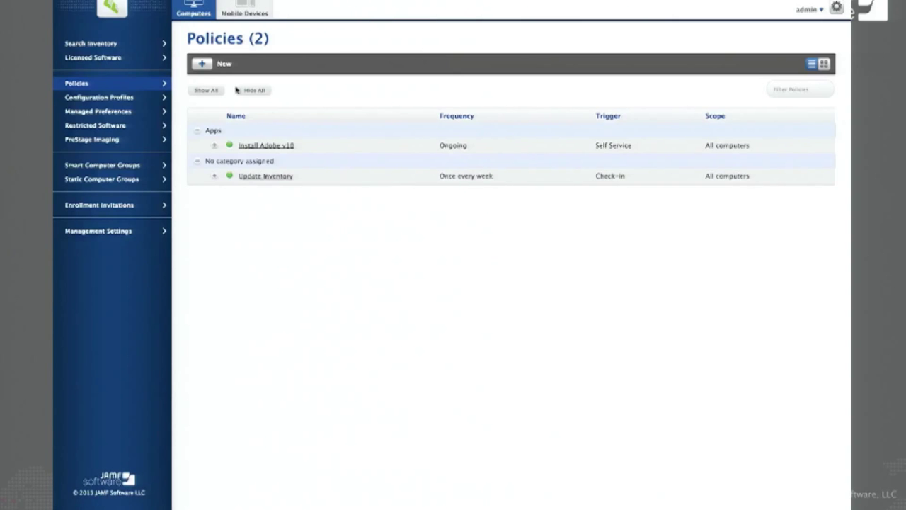
# Create a new policy named Adobe v11 Upgrade in the Apps category with Ongoing execution frequency
pyautogui.click(203, 65)
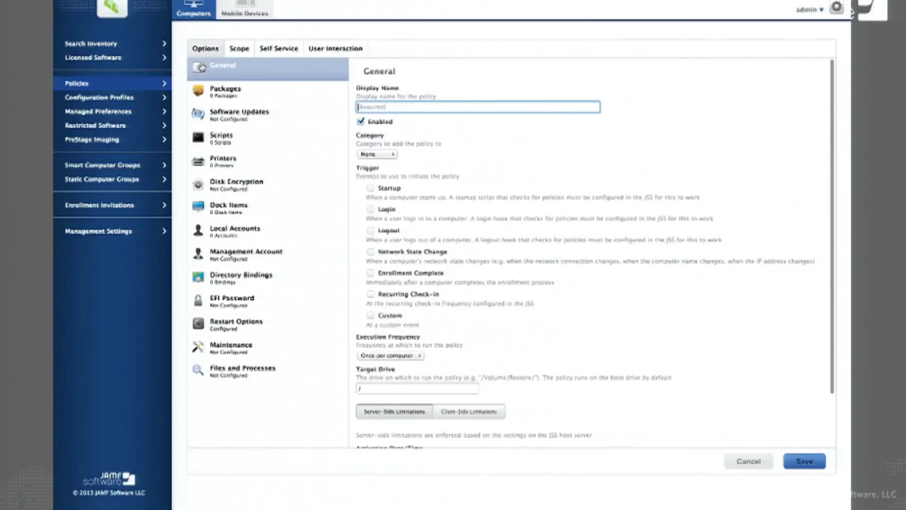
pyautogui.write('Adobe v11 Upgrade')
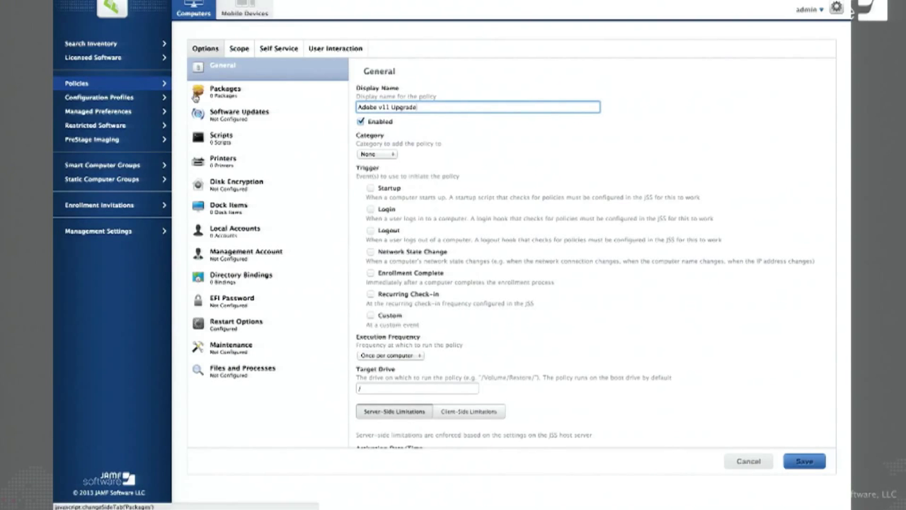
pyautogui.click(368, 153)
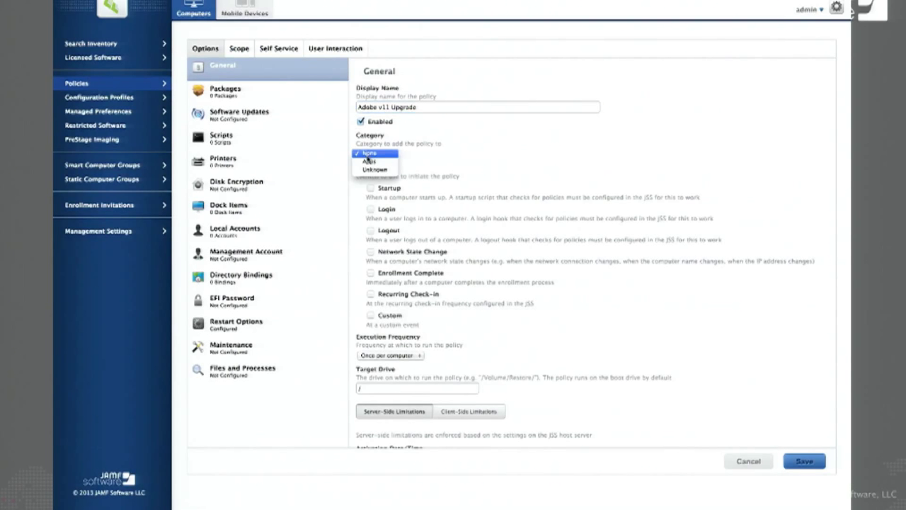
pyautogui.click(369, 162)
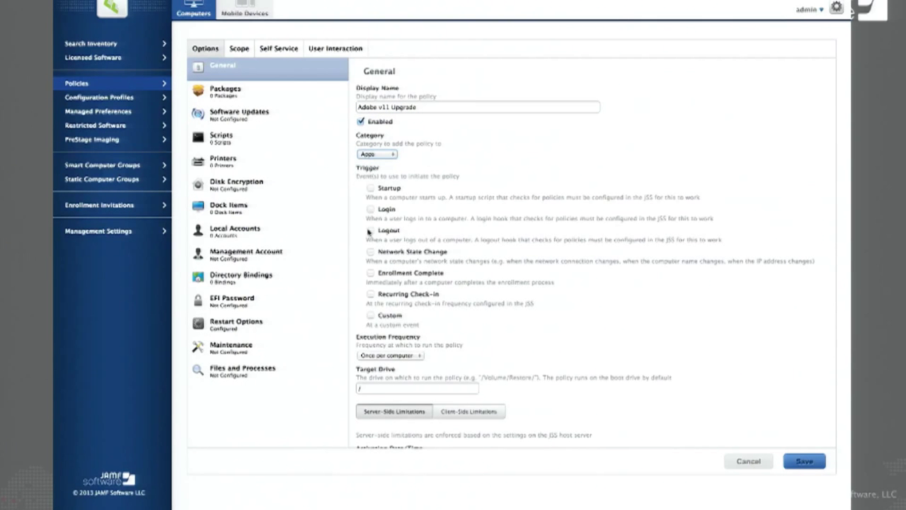
pyautogui.click(381, 356)
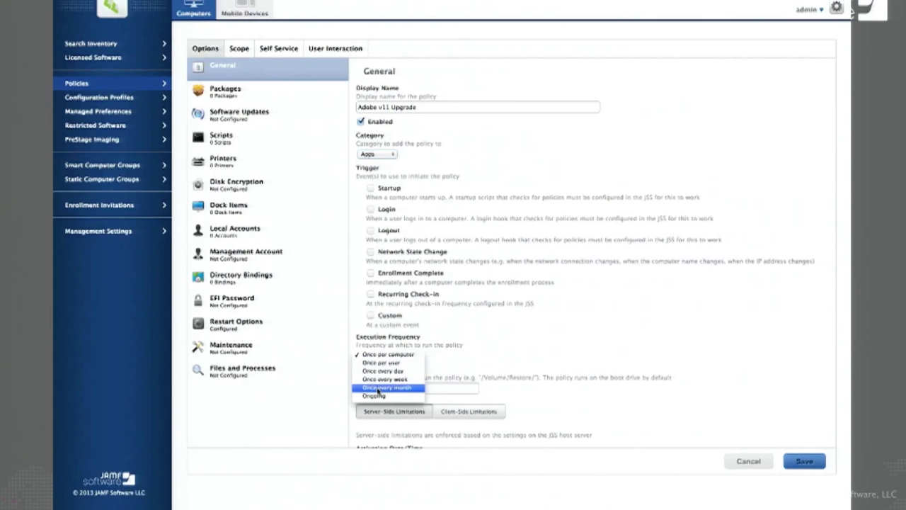
pyautogui.click(376, 396)
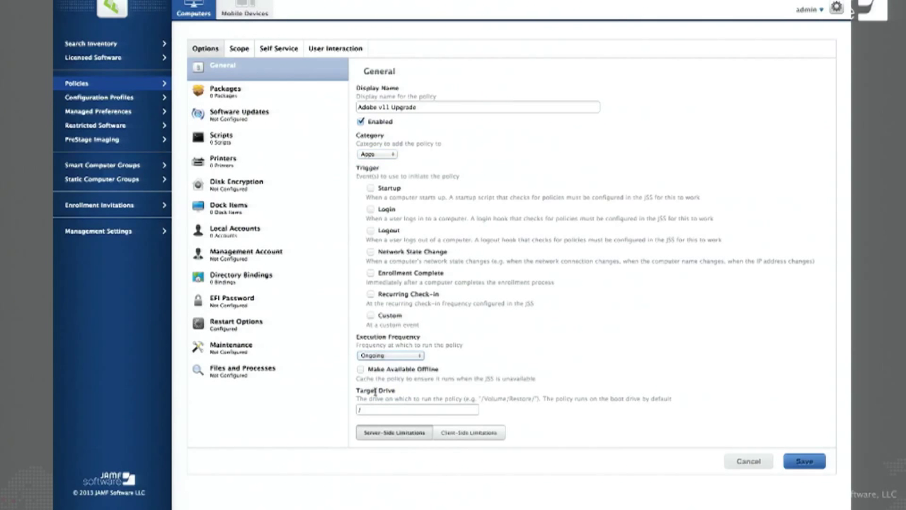
pyautogui.click(225, 91)
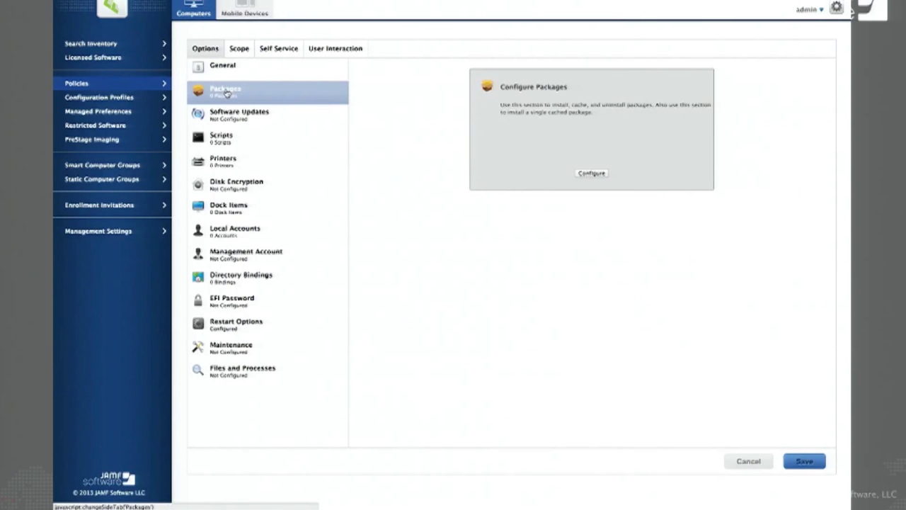
# Add Adobe v10.dmg with action Uninstall and Adobe v11.dmg with action Install to the policy
pyautogui.click(591, 174)
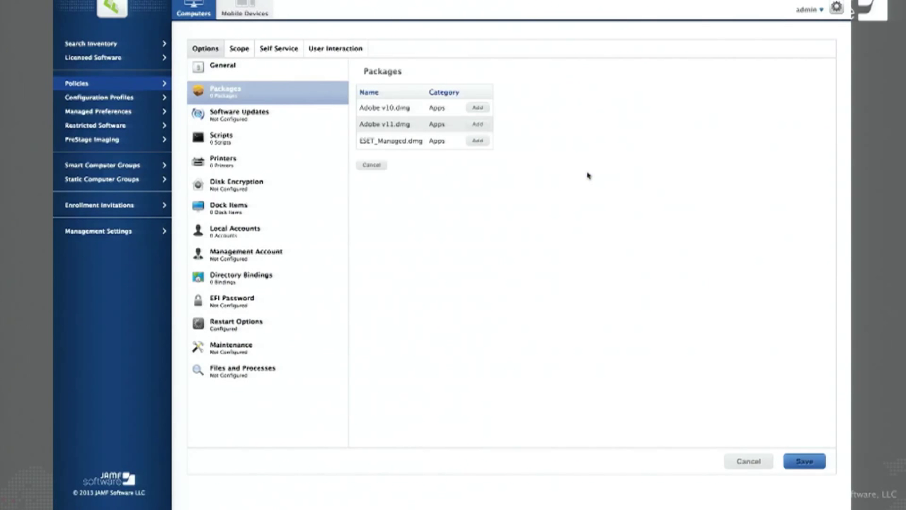
pyautogui.click(478, 108)
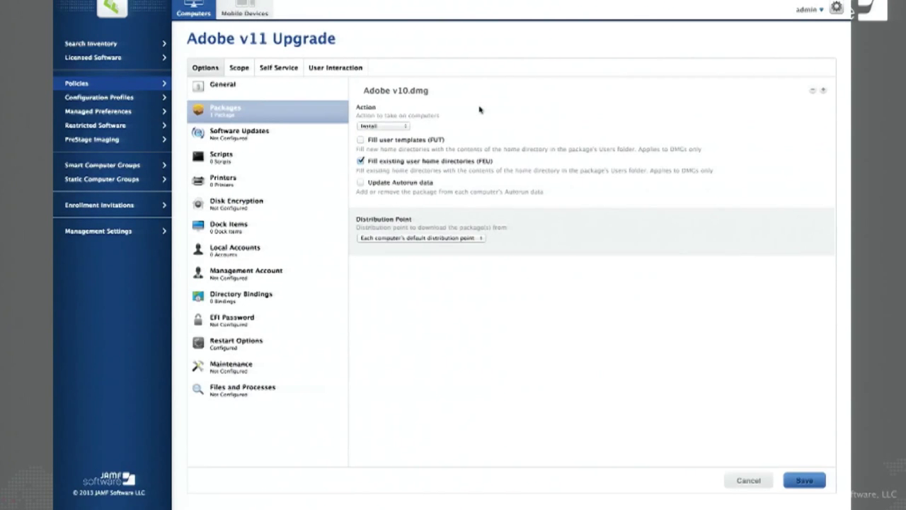
pyautogui.click(391, 125)
pyautogui.click(387, 133)
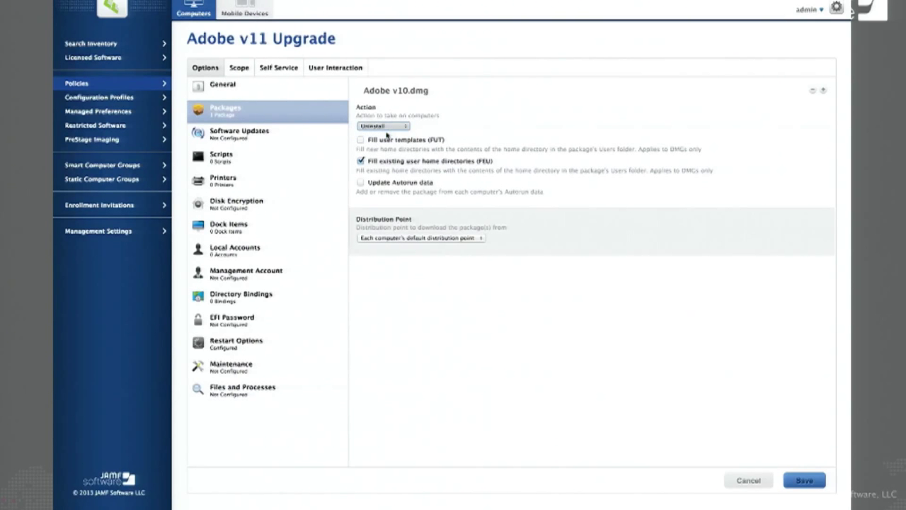
pyautogui.click(824, 93)
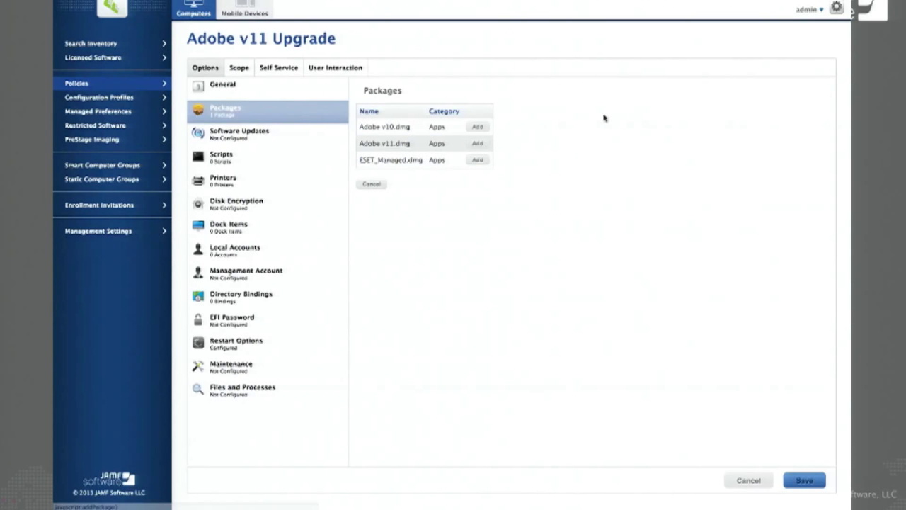
pyautogui.click(478, 143)
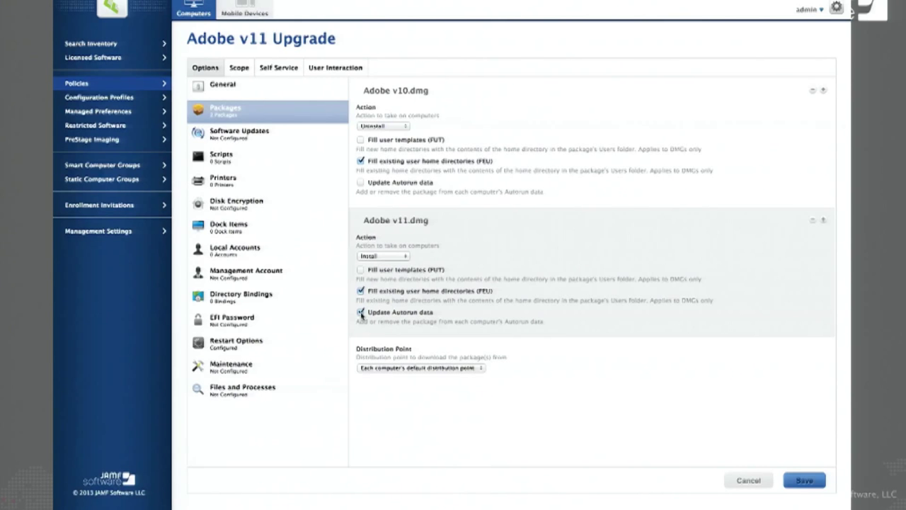
pyautogui.click(238, 68)
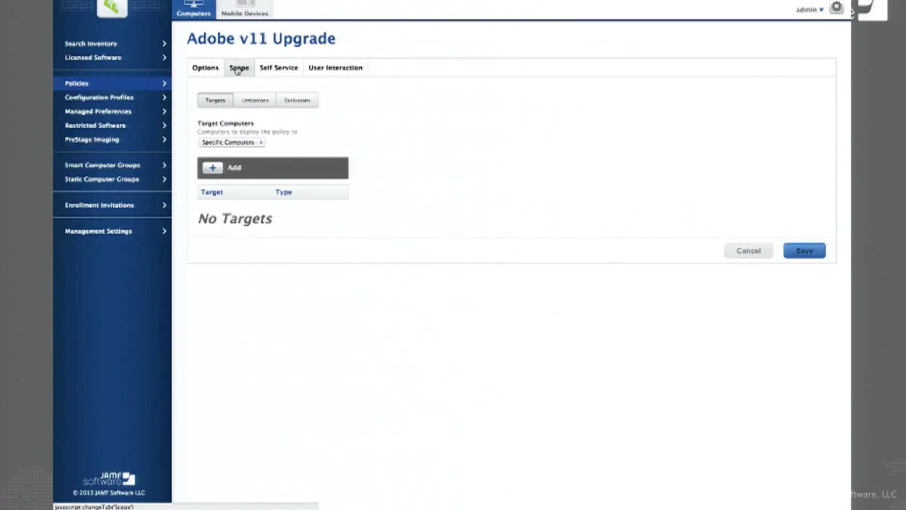
# Keep Specific Computers scope, make the policy available in Self Service, save it, and Spotlight-search 'adobe'
pyautogui.click(232, 142)
pyautogui.click(230, 137)
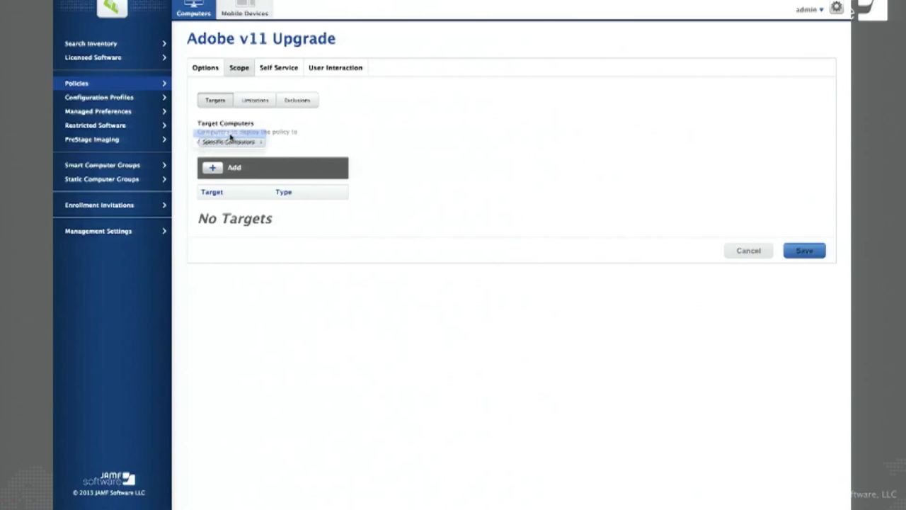
pyautogui.click(279, 68)
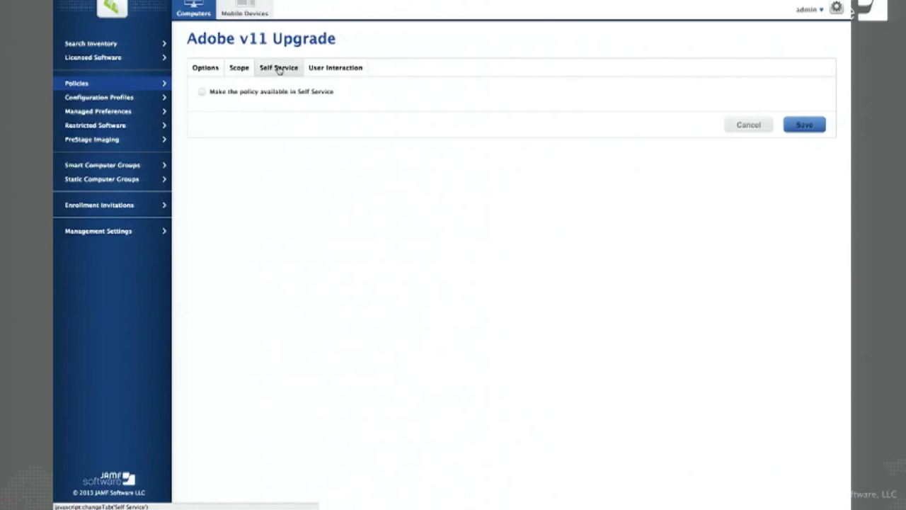
pyautogui.click(203, 92)
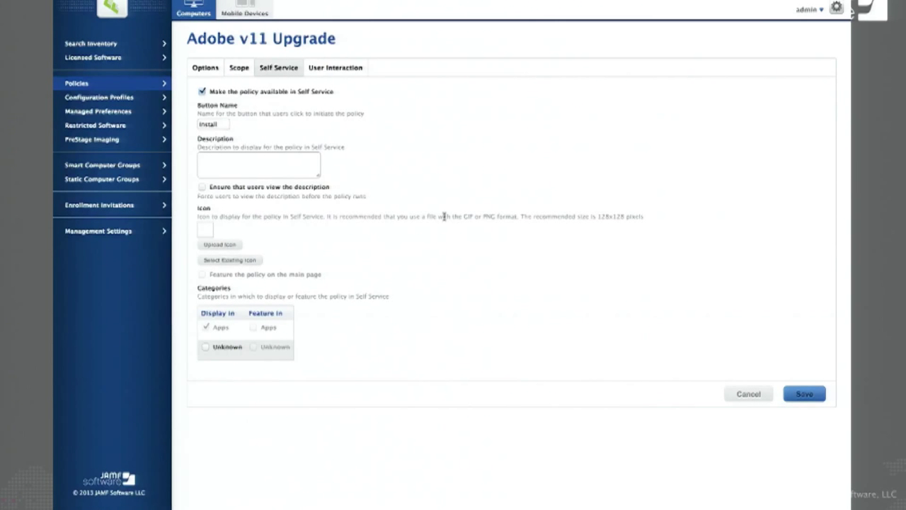
pyautogui.click(800, 393)
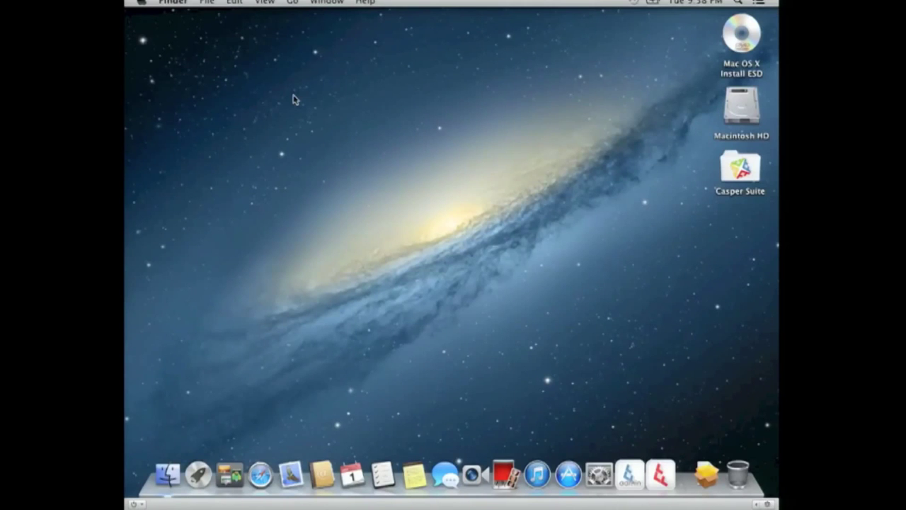
pyautogui.press('super+space')
pyautogui.write('adobe')
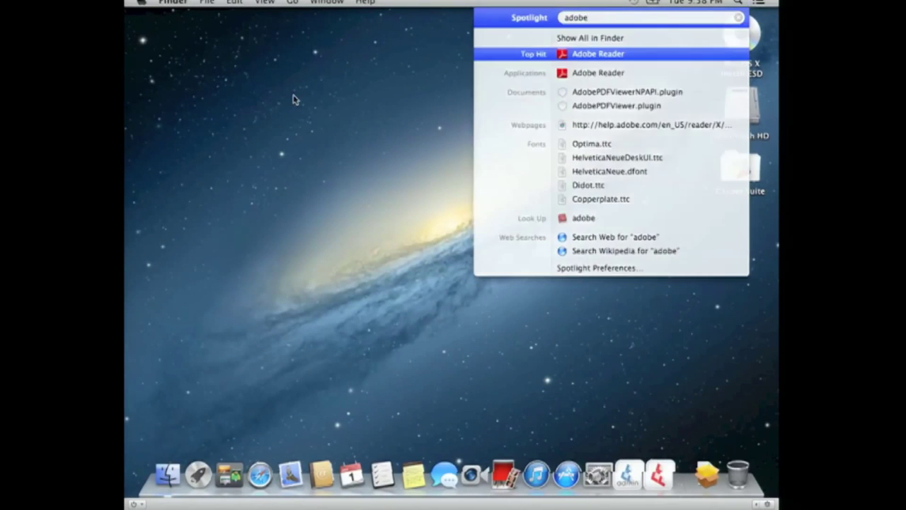
# Launch Adobe Reader, confirm About Reader shows version 10.1.4, then quit Reader
pyautogui.press('Return')
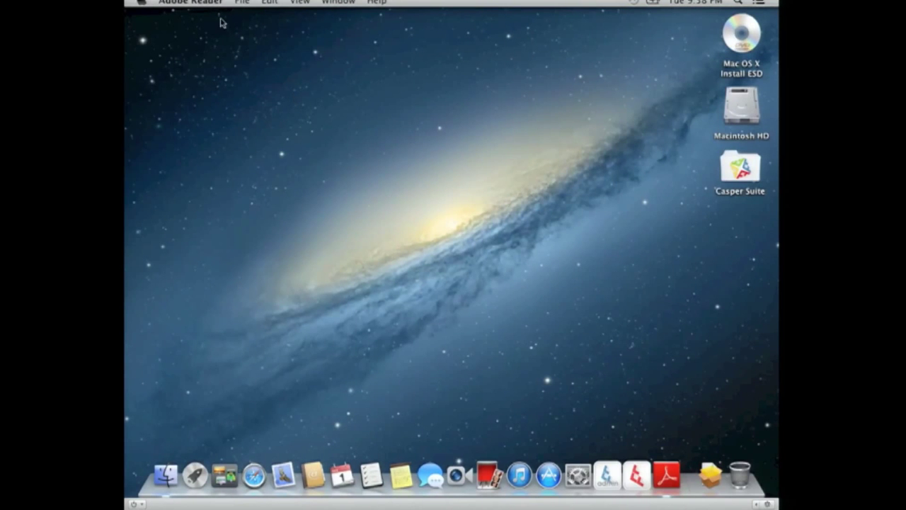
pyautogui.click(200, 2)
pyautogui.click(184, 17)
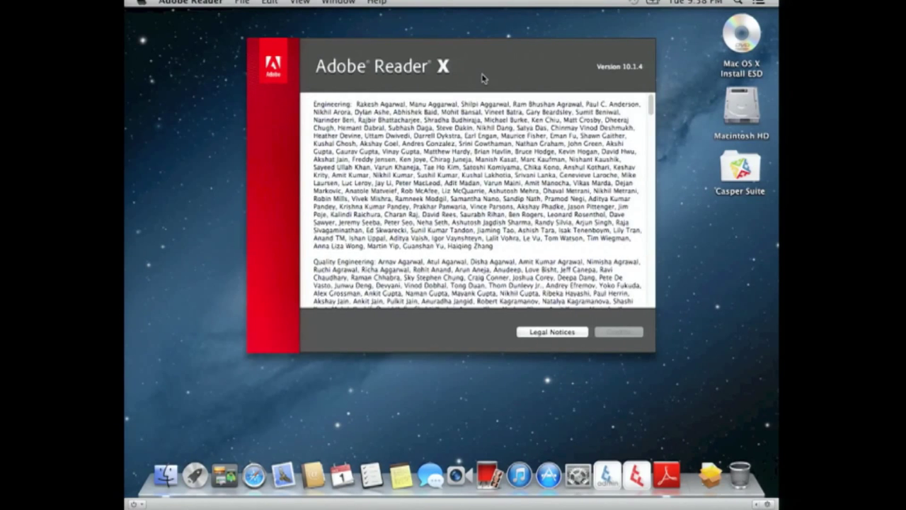
pyautogui.click(617, 67)
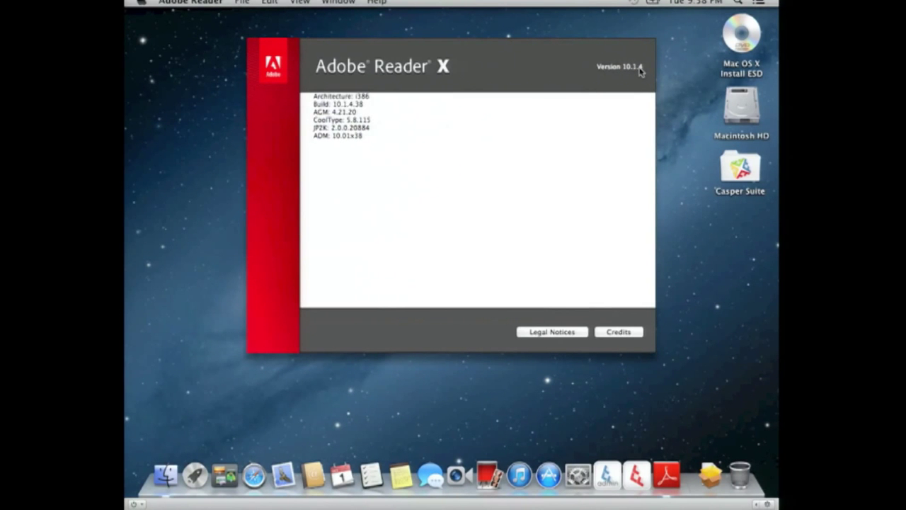
pyautogui.press('super+q')
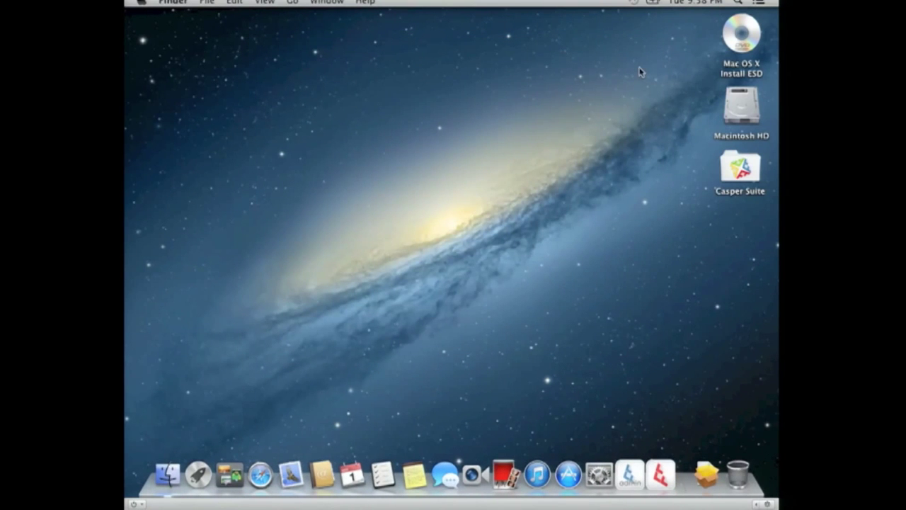
# Launch Self Service through Spotlight
pyautogui.press('super+space')
pyautogui.write('sel')
pyautogui.press('Return')
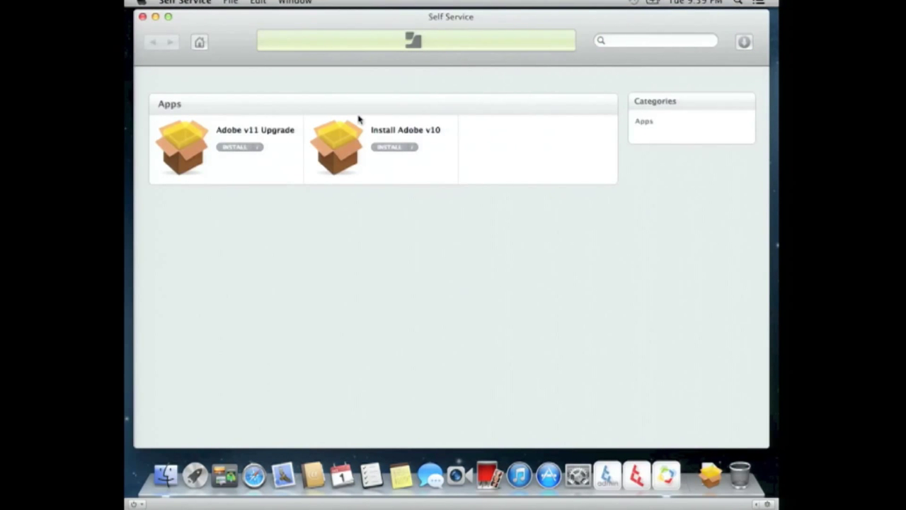
# Install Adobe v11 Upgrade from Self Service, verify it shows Succeeded in the history, then quit
pyautogui.click(235, 148)
pyautogui.click(745, 44)
pyautogui.click(747, 49)
pyautogui.press('super+q')
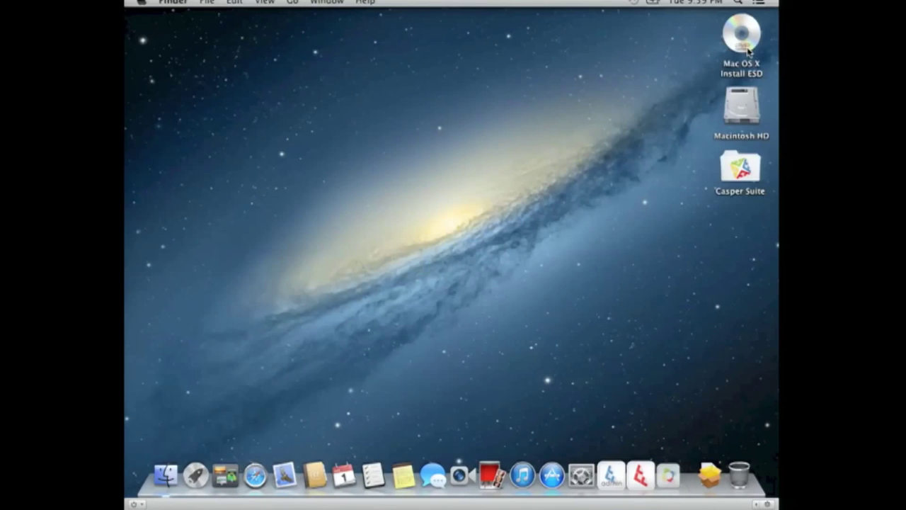
# Launch Adobe Reader via Spotlight, verify About Reader reports version 11.0.04, then quit Reader
pyautogui.press('super+space')
pyautogui.write('adobe')
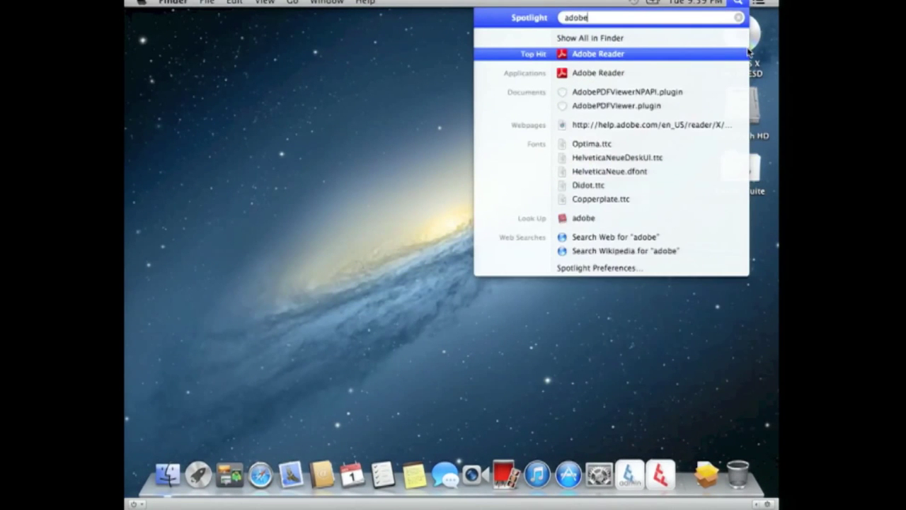
pyautogui.press('Return')
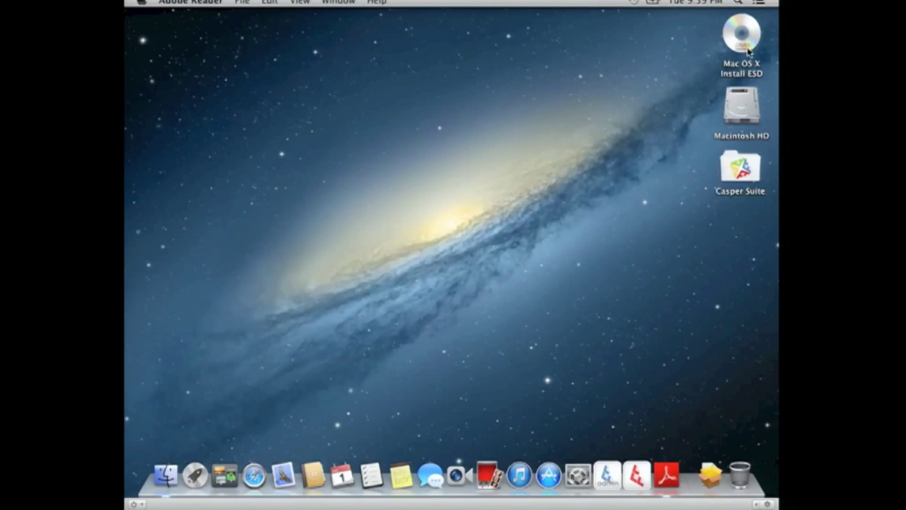
pyautogui.click(188, 4)
pyautogui.click(188, 15)
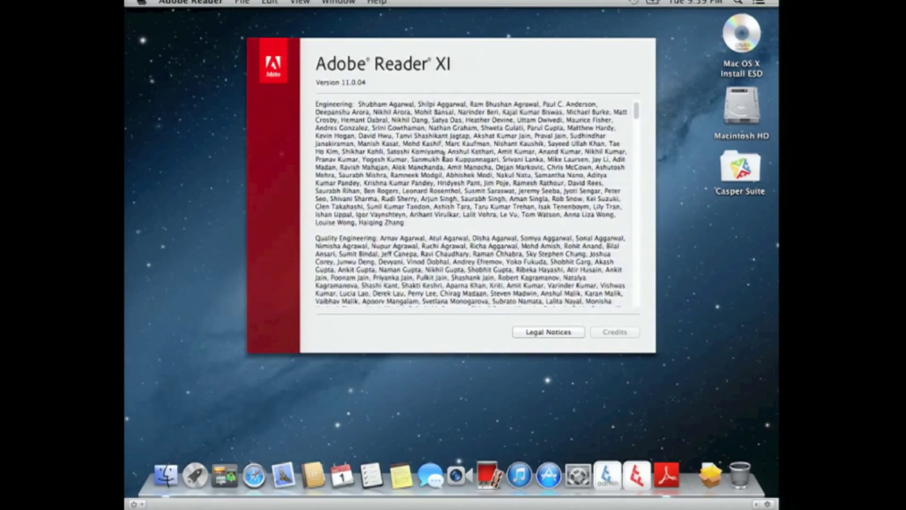
pyautogui.click(359, 83)
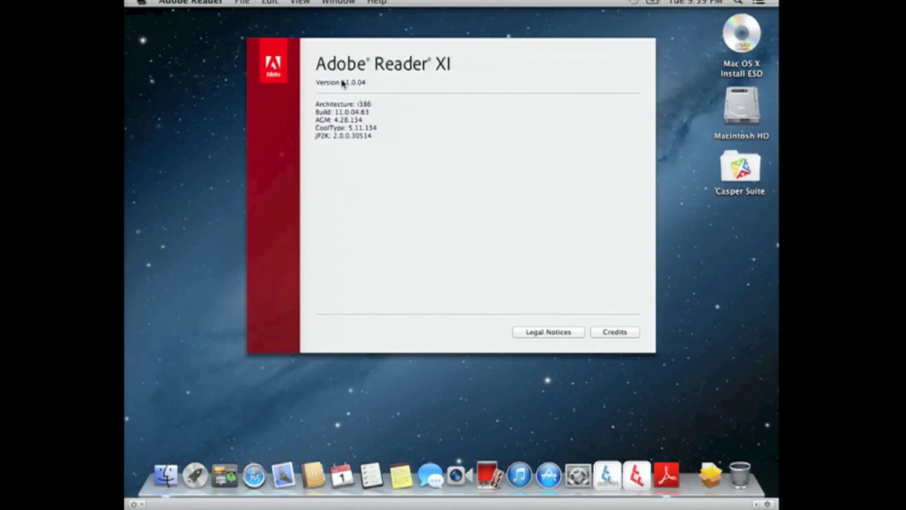
pyautogui.press('super+q')
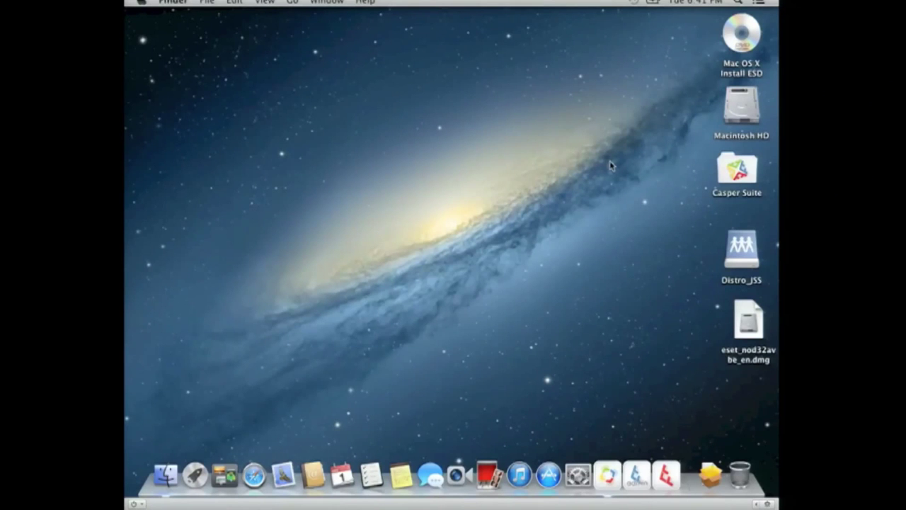
pyautogui.press('super+space')
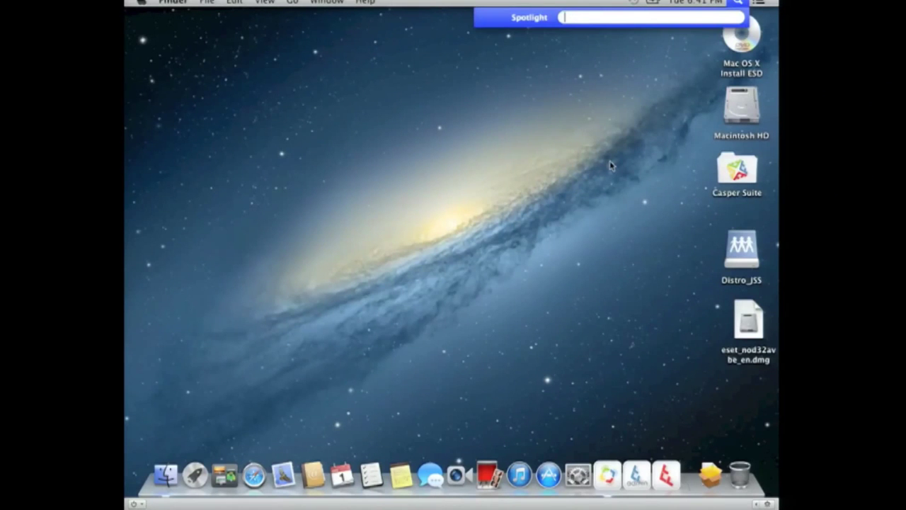
# Launch Composer from Spotlight with 'compos' and authenticate with the administrator password
pyautogui.press('Return')
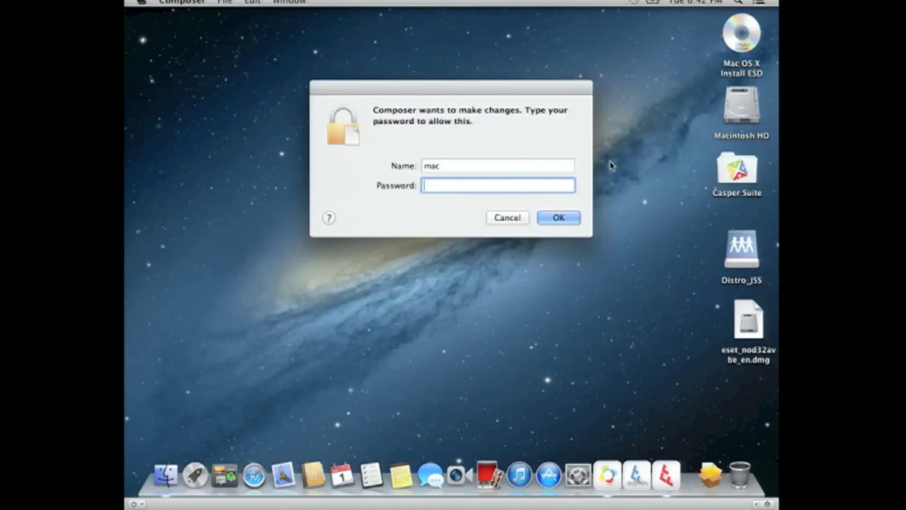
pyautogui.press('Return')
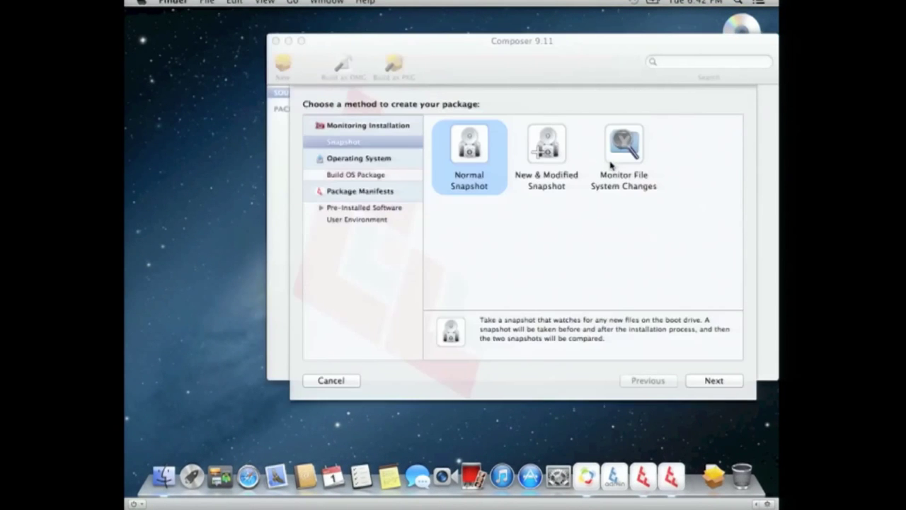
# Start a Normal Snapshot named ESET_Managed, then open the ESET NOD32 disk image
pyautogui.click(708, 383)
pyautogui.write('ESET ')
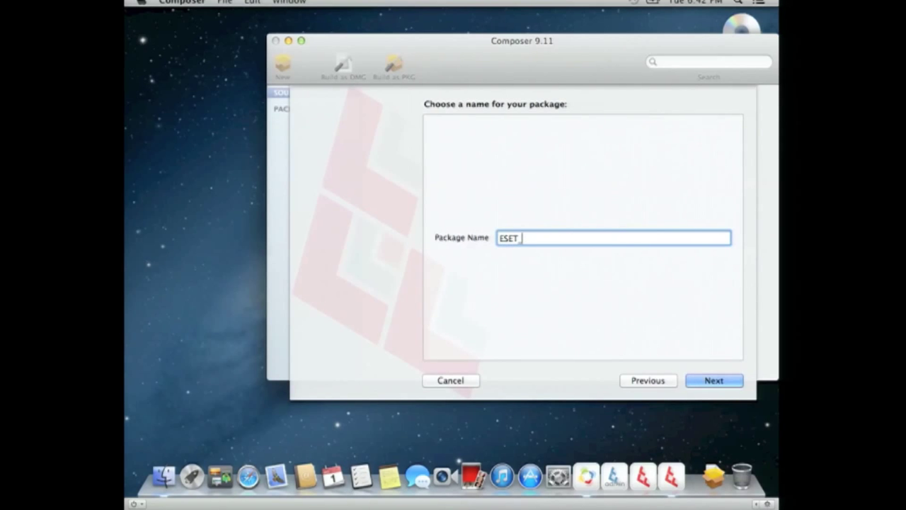
pyautogui.write('Managed')
pyautogui.click(730, 385)
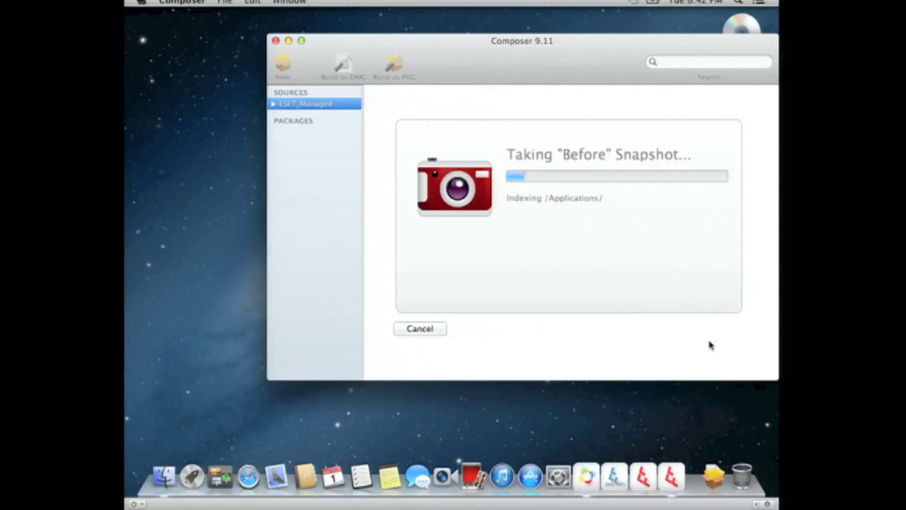
pyautogui.moveTo(608, 42); pyautogui.dragTo(478, 22)
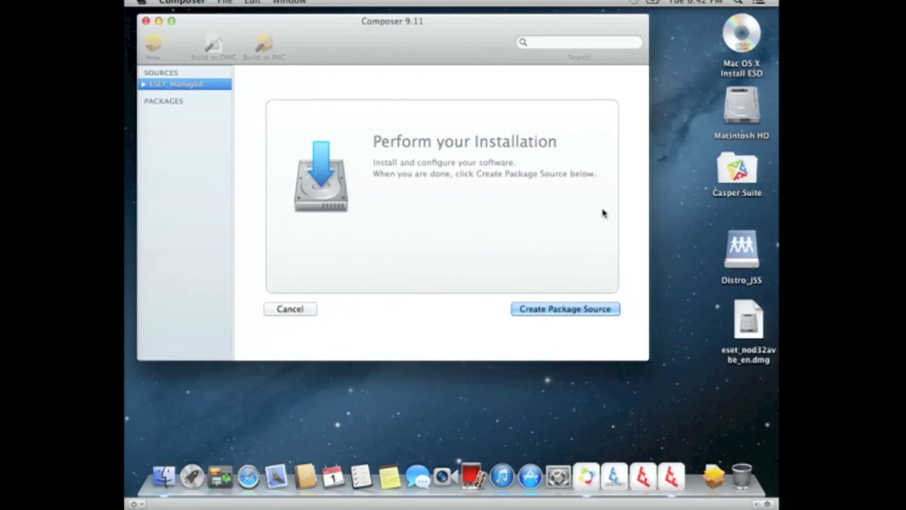
pyautogui.doubleClick(740, 322)
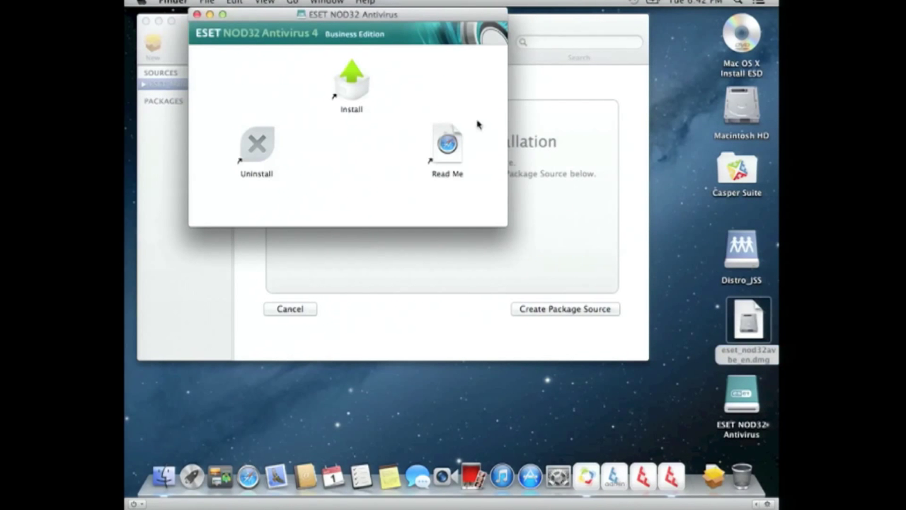
# Run the ESET NOD32 installer through the introduction and Read Me, and accept the license agreement
pyautogui.doubleClick(347, 83)
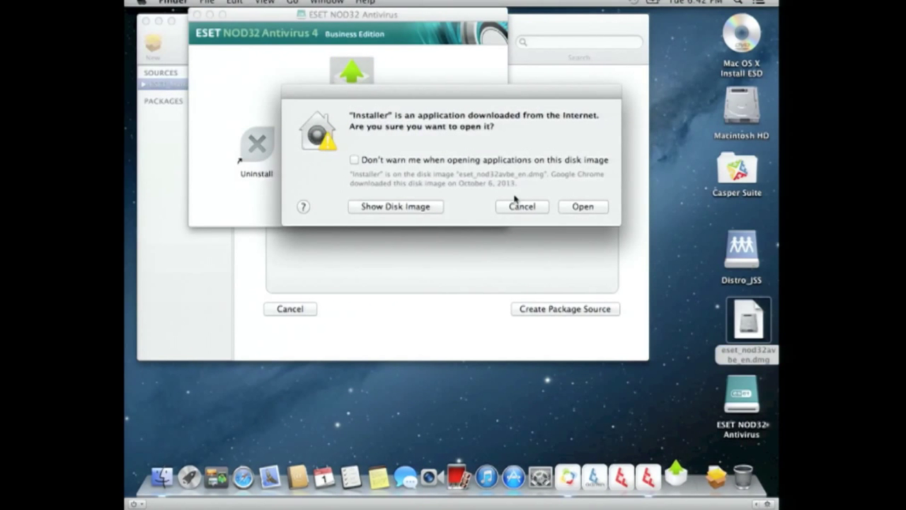
pyautogui.click(575, 207)
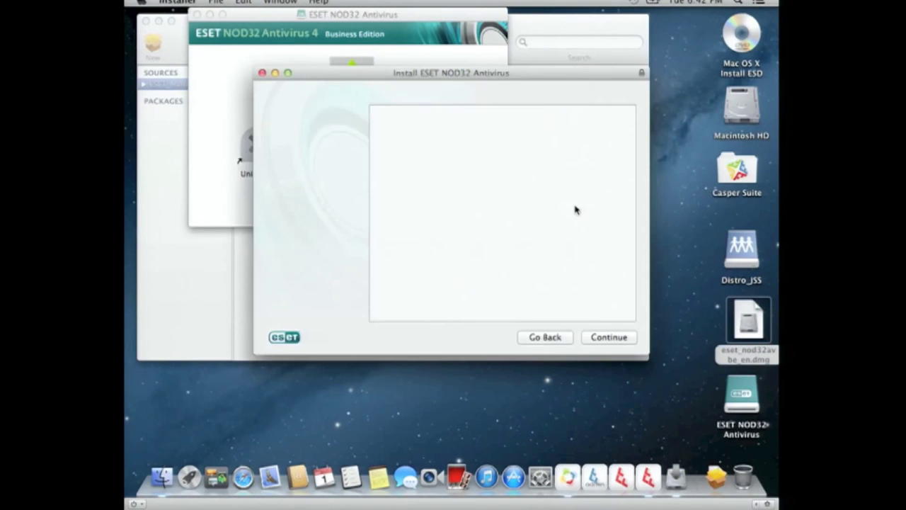
pyautogui.click(541, 168)
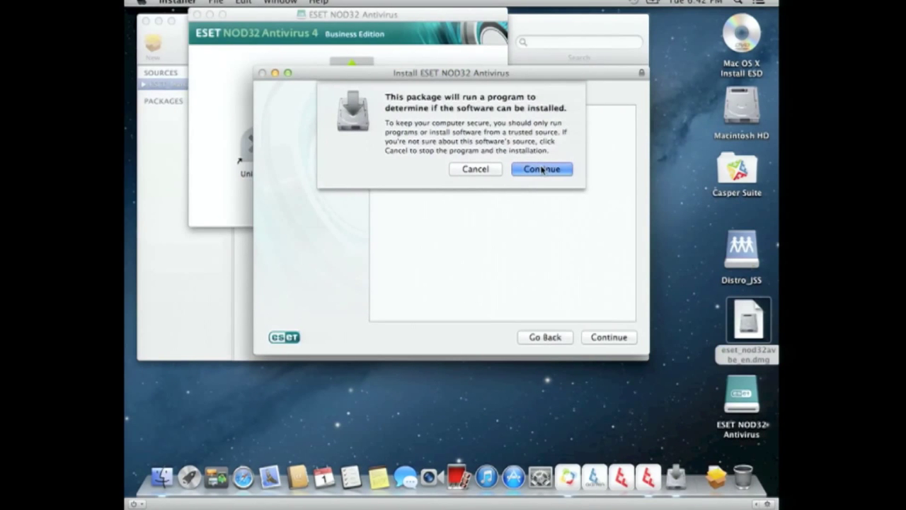
pyautogui.click(607, 337)
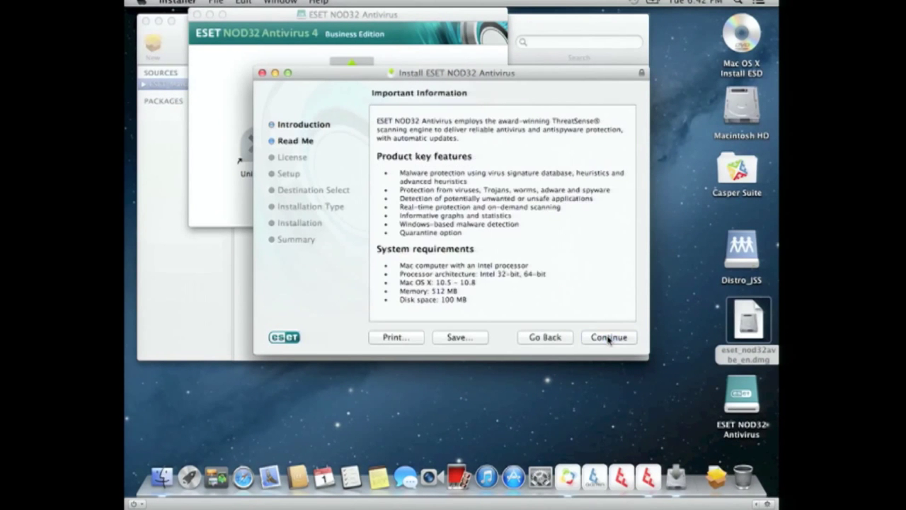
pyautogui.click(607, 337)
pyautogui.click(608, 337)
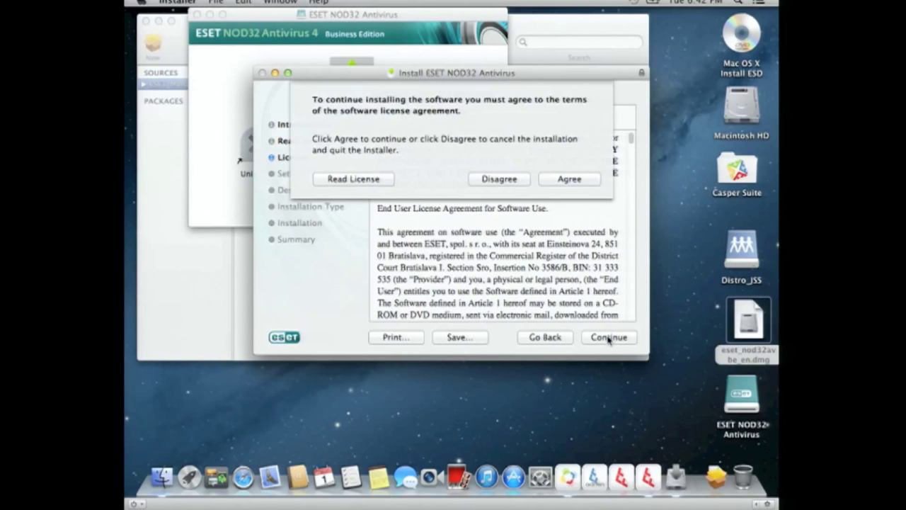
pyautogui.click(579, 185)
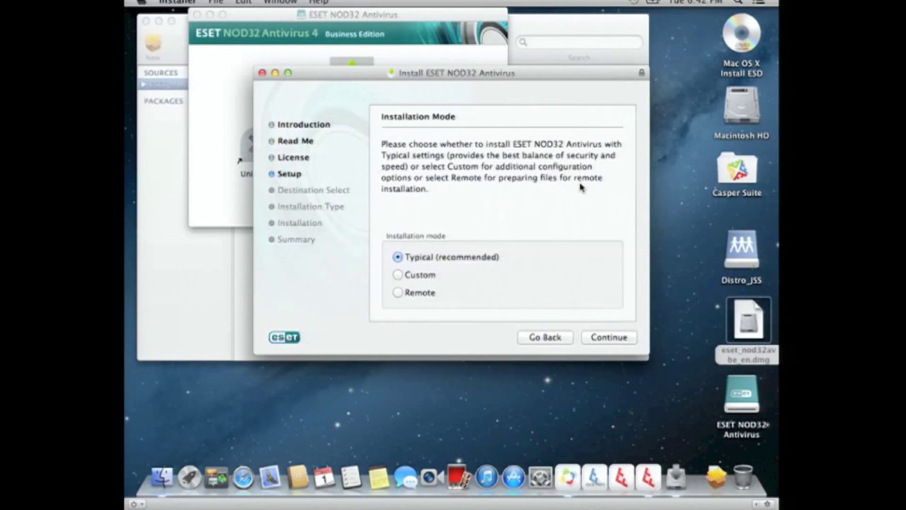
# Install with Typical mode and potentially unwanted application detection enabled on Macintosh HD, authorising with the admin password
pyautogui.click(607, 340)
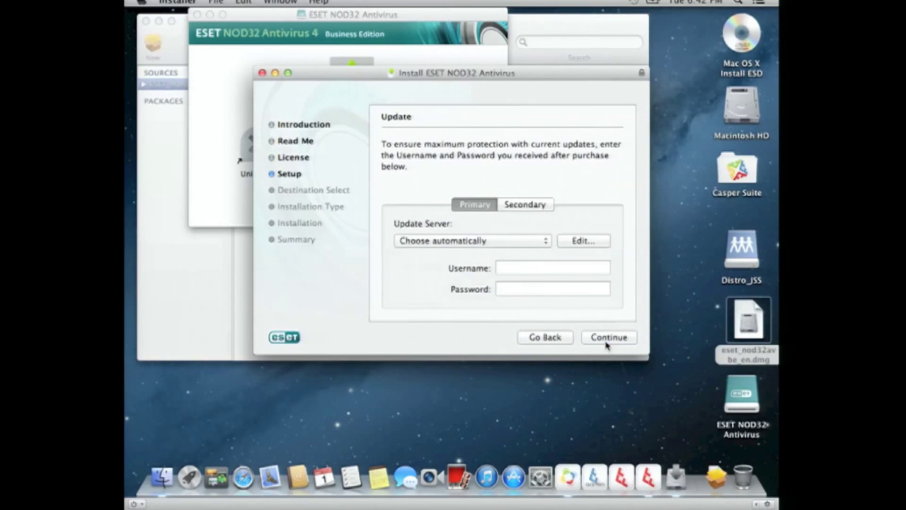
pyautogui.click(606, 343)
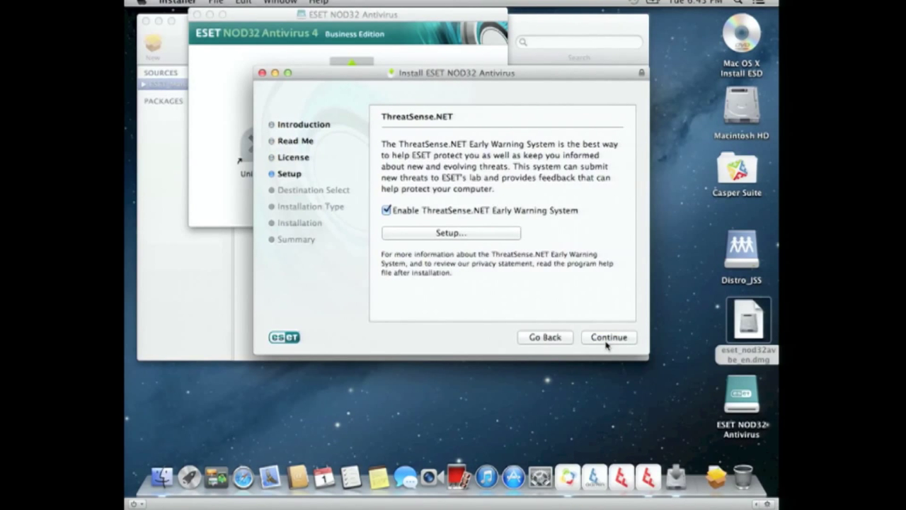
pyautogui.click(606, 340)
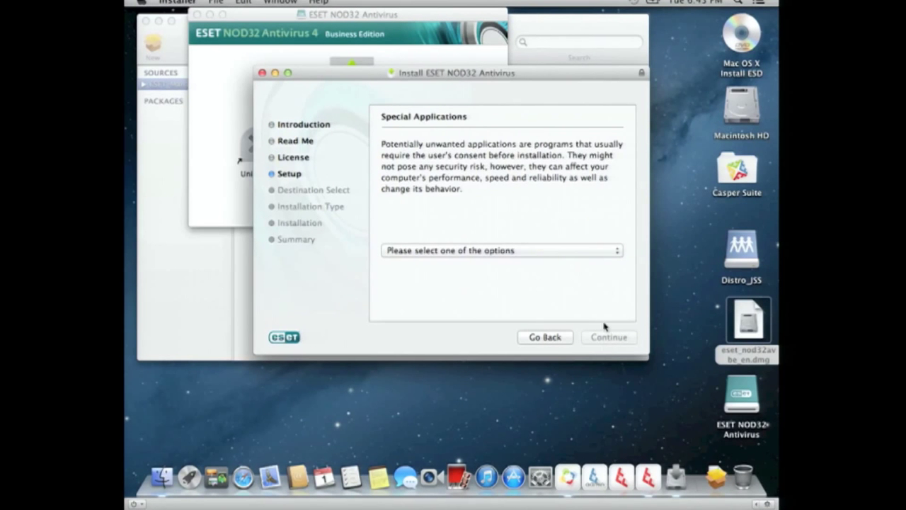
pyautogui.click(573, 252)
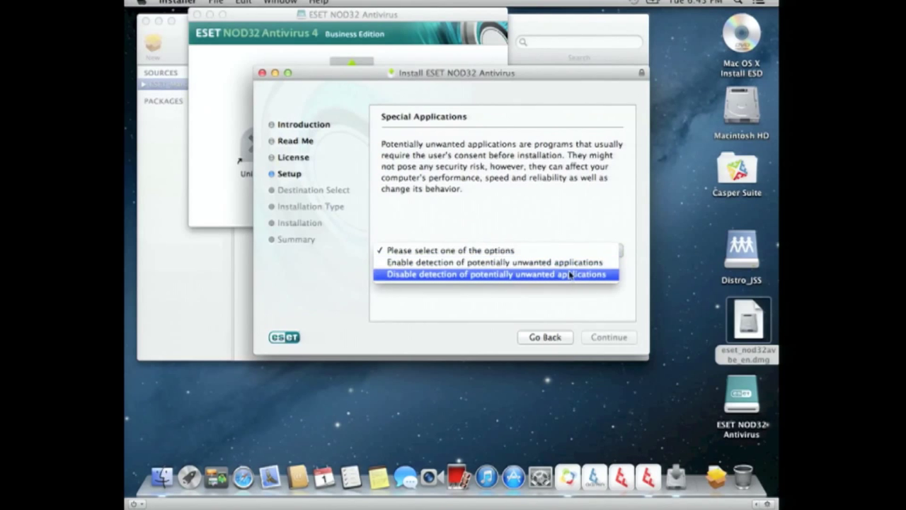
pyautogui.click(568, 264)
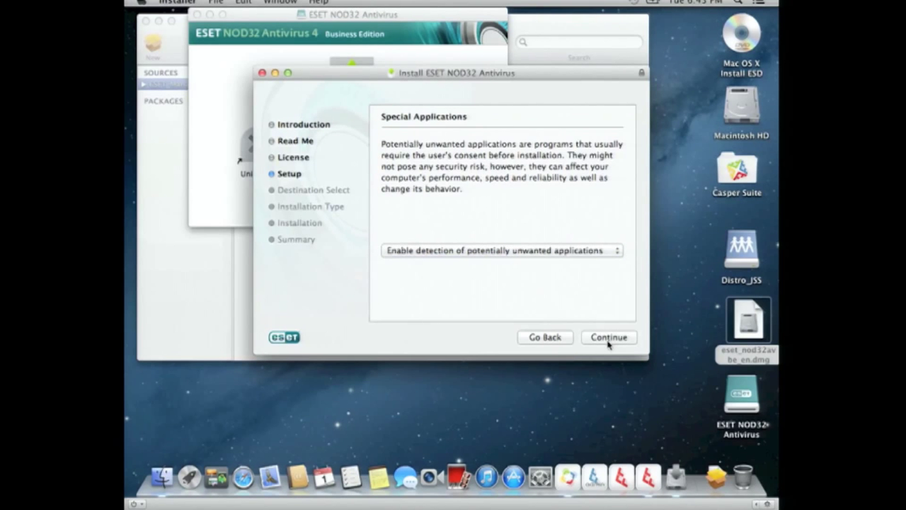
pyautogui.click(608, 338)
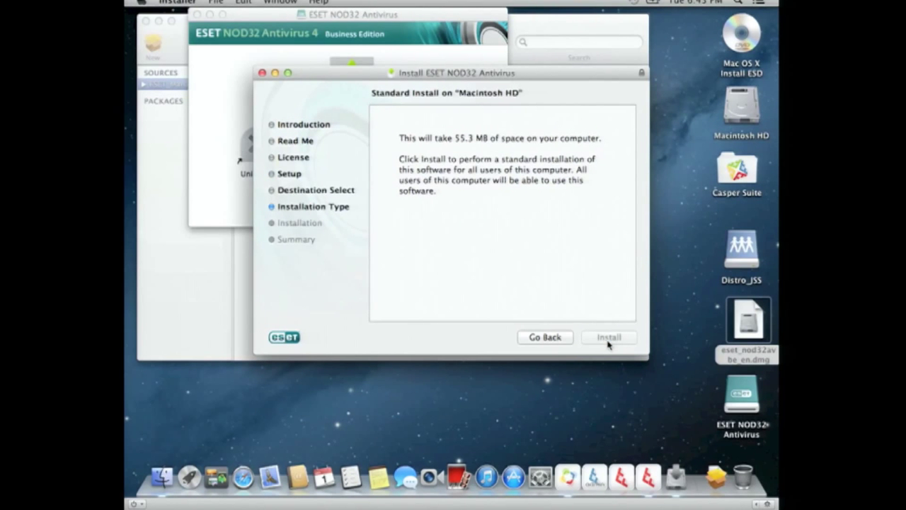
pyautogui.write('••••••••')
pyautogui.press('Return')
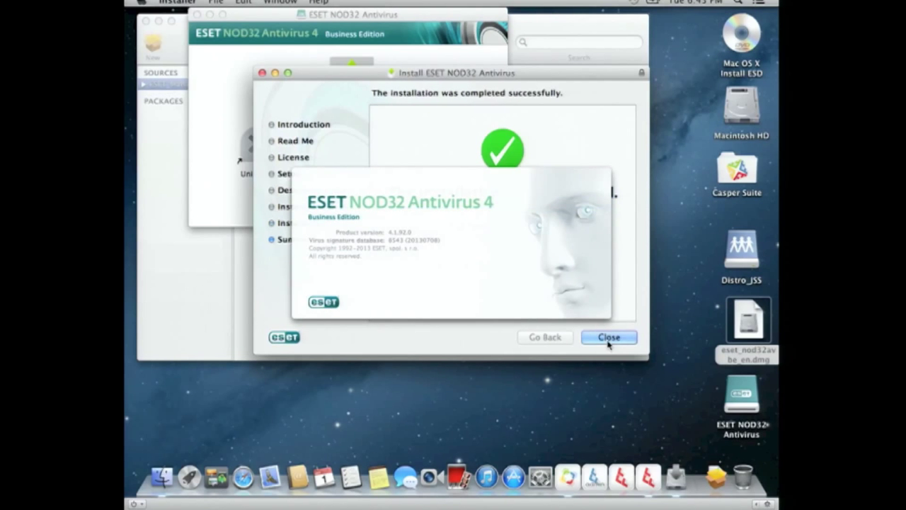
pyautogui.click(608, 340)
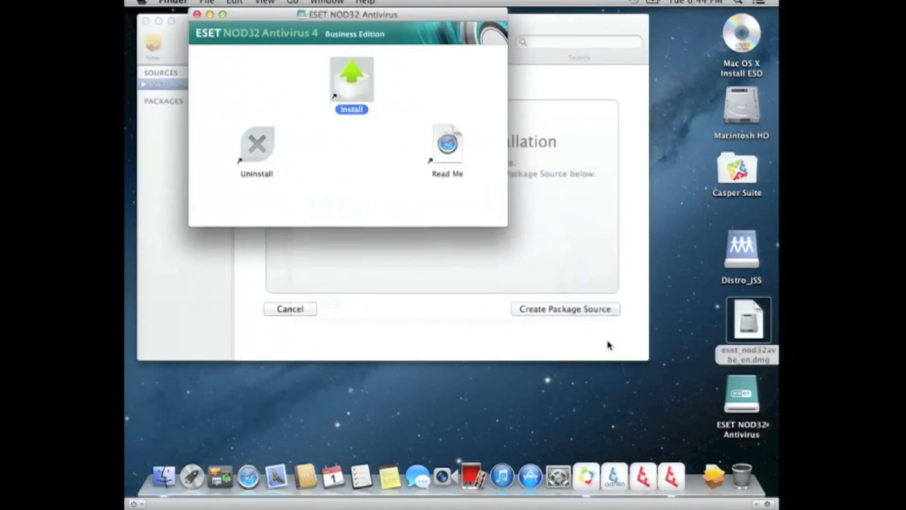
# In ESET NOD32 advanced-mode user preferences, make All users the privileged group
pyautogui.click(613, 3)
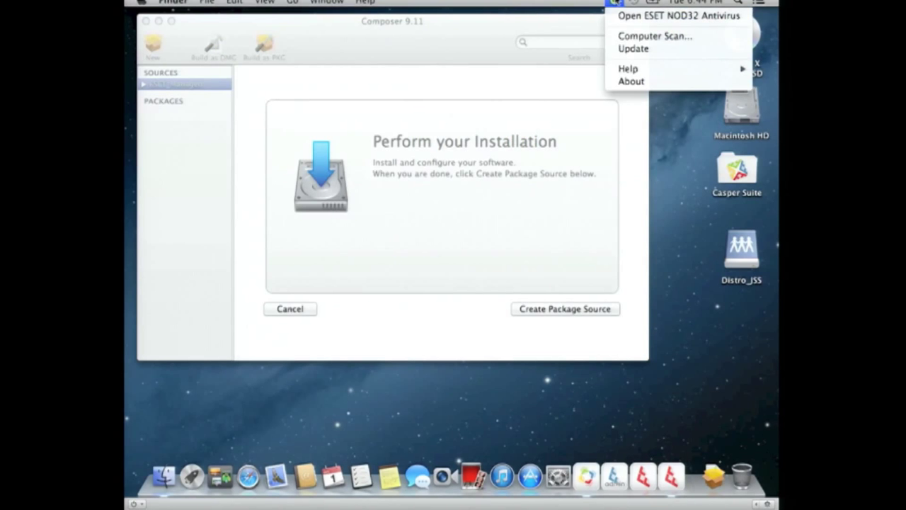
pyautogui.click(622, 16)
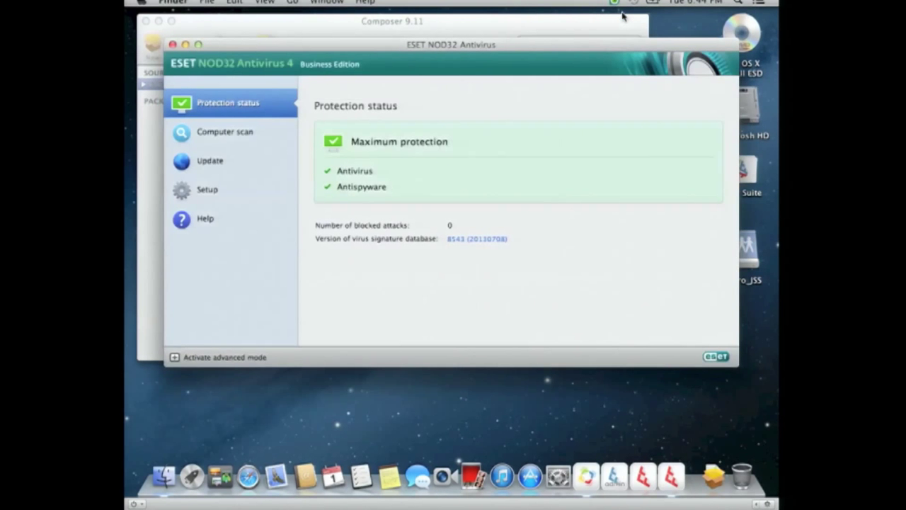
pyautogui.click(208, 191)
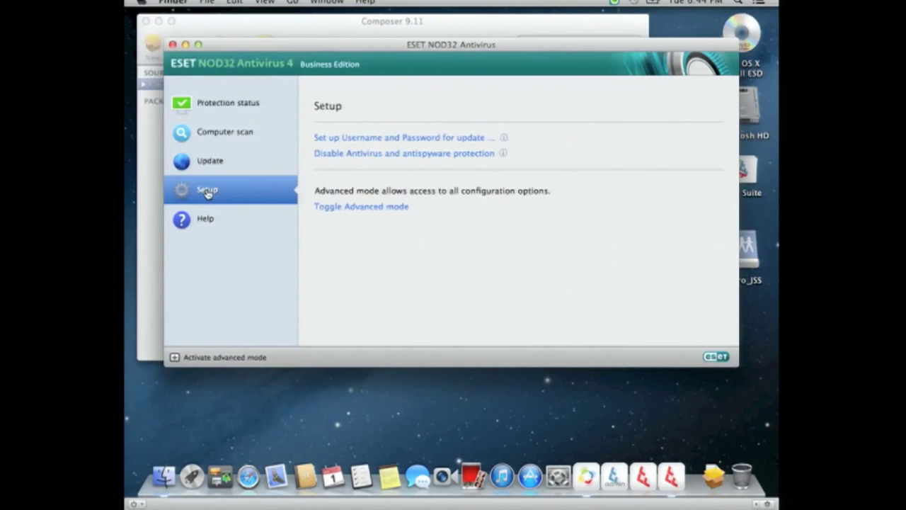
pyautogui.click(329, 207)
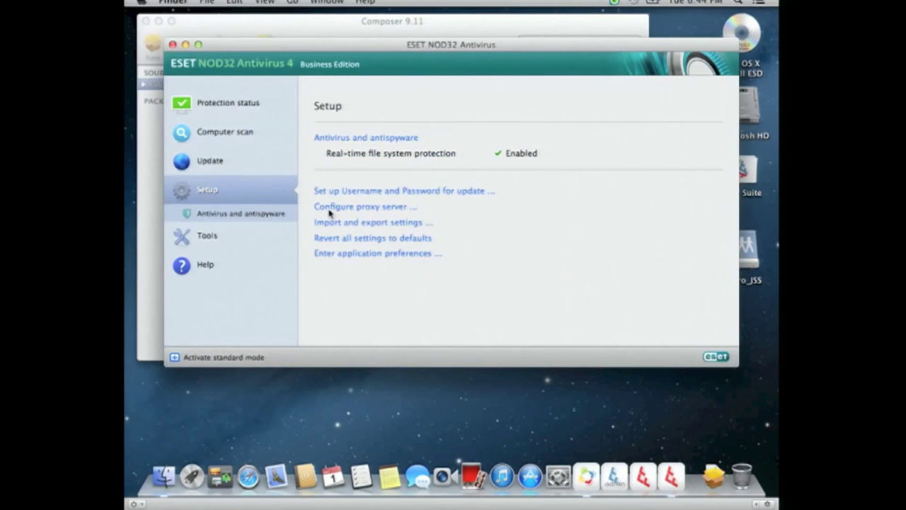
pyautogui.click(345, 254)
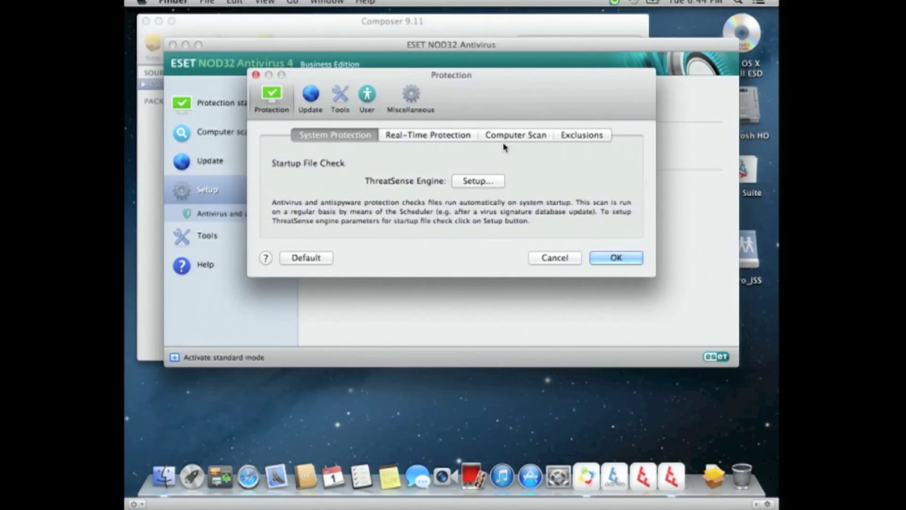
pyautogui.click(367, 99)
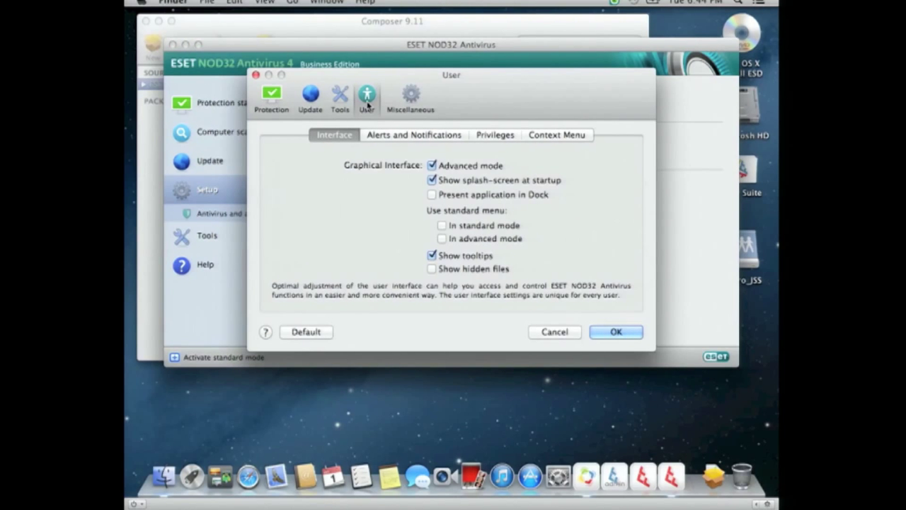
pyautogui.click(484, 139)
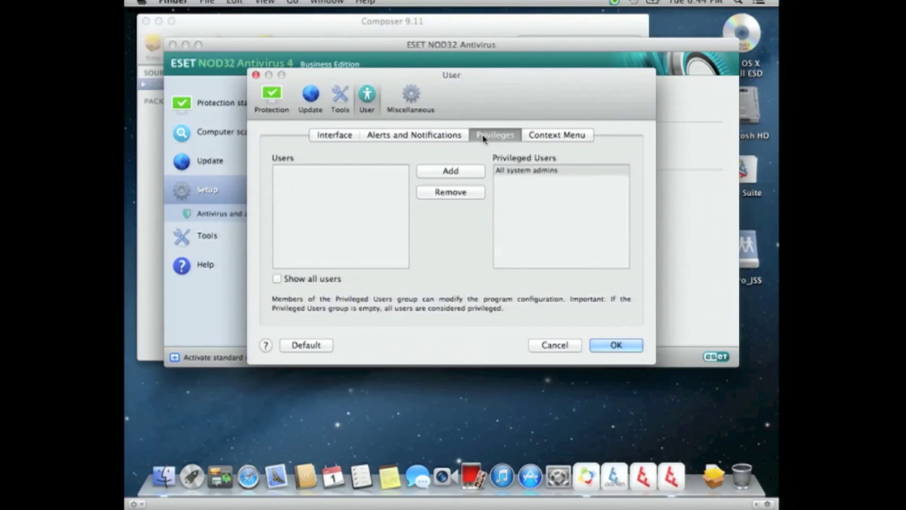
pyautogui.click(457, 193)
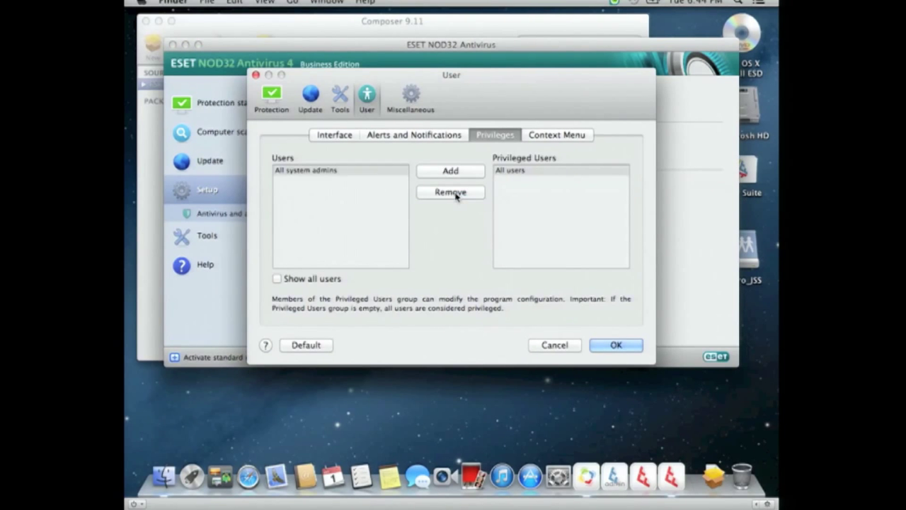
# Enable connecting to Remote Administrator server scanme.jnuc.com, save, and close the antivirus window
pyautogui.click(412, 94)
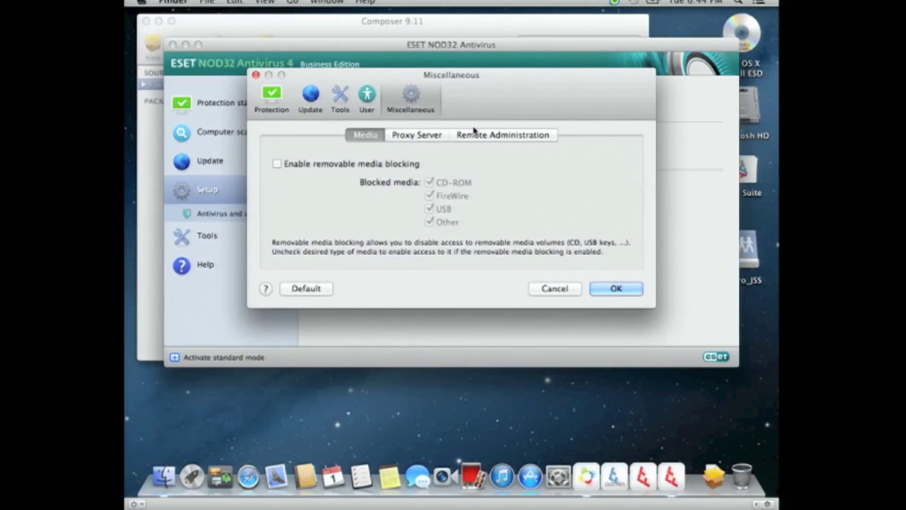
pyautogui.click(479, 135)
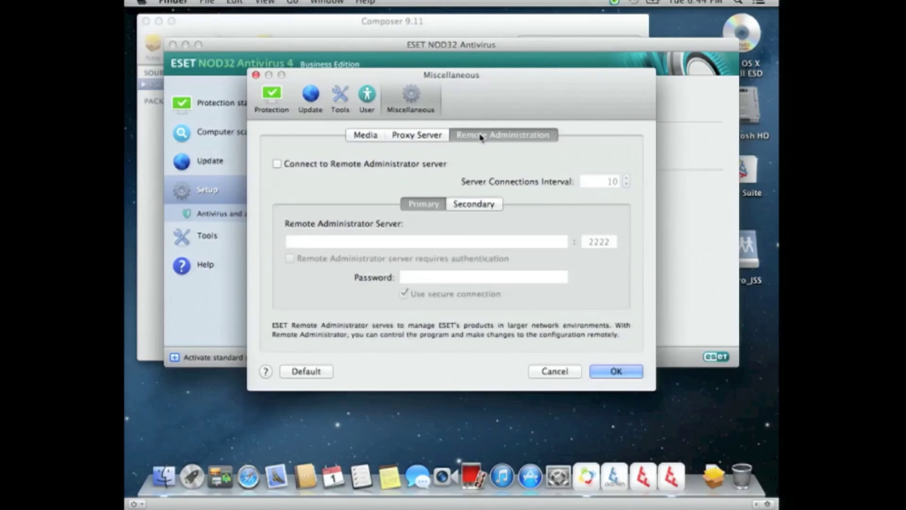
pyautogui.click(276, 164)
pyautogui.click(332, 242)
pyautogui.write('sc')
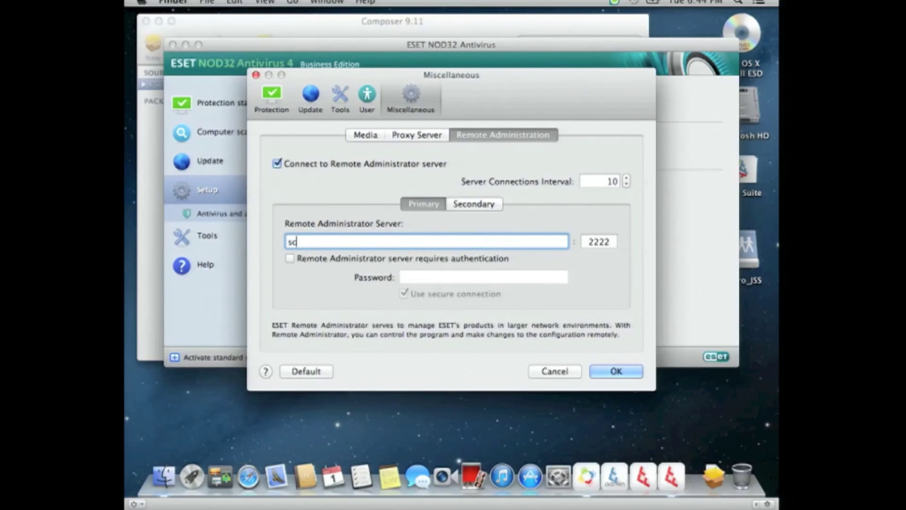
pyautogui.write('anme.jnuc.com')
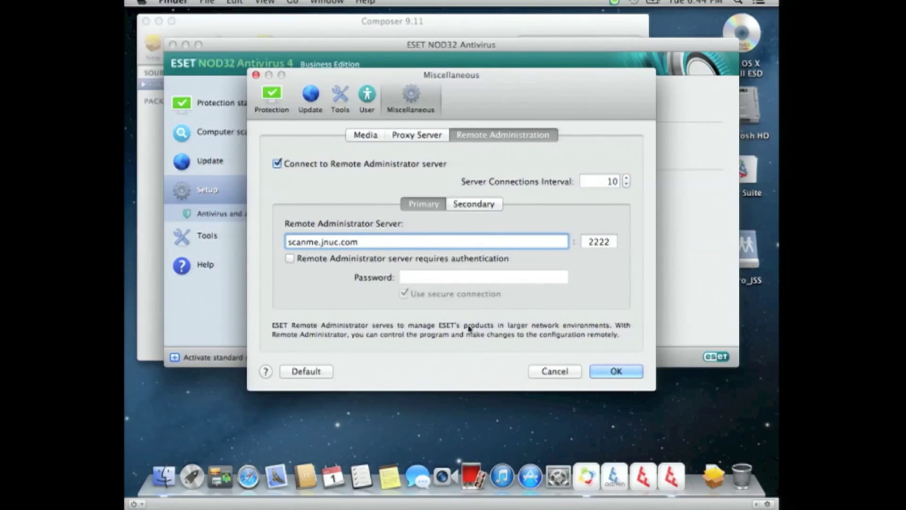
pyautogui.click(606, 371)
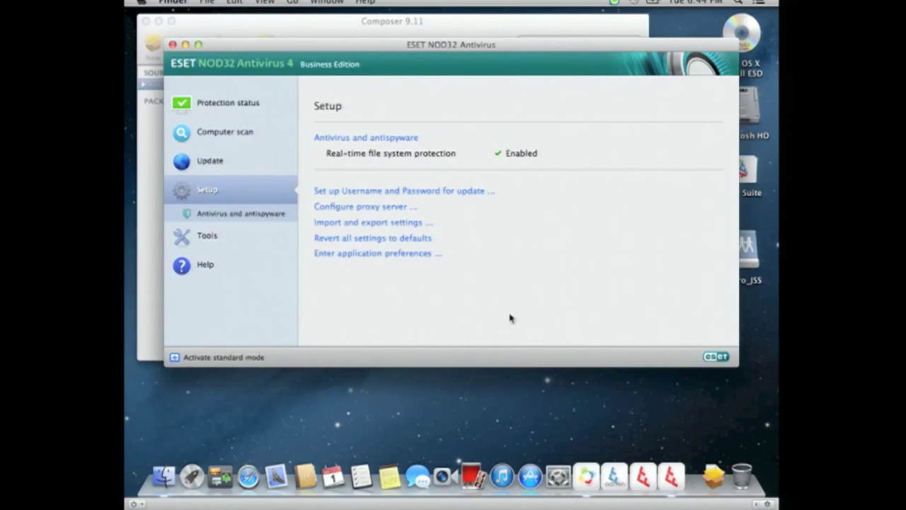
pyautogui.click(173, 45)
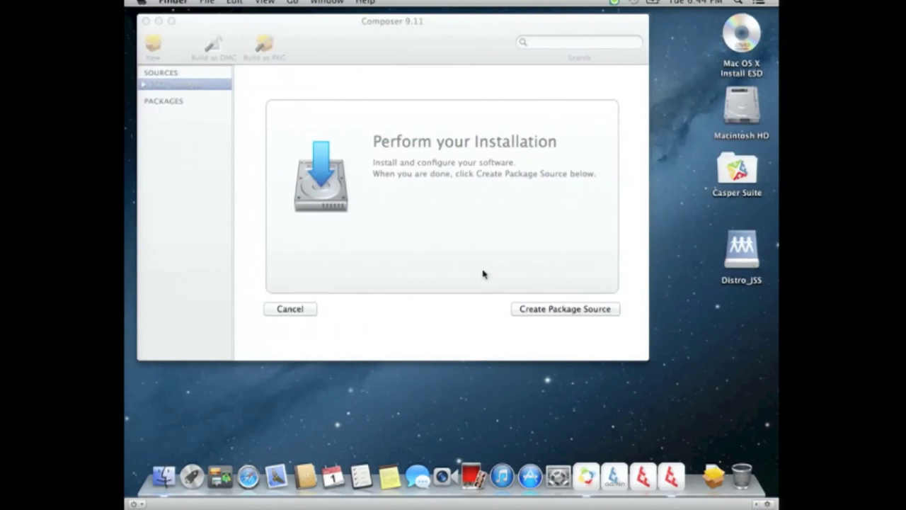
# Create the package source from Composer's after snapshot, then advance the slide to the Managed Anti-Virus bullet
pyautogui.click(542, 310)
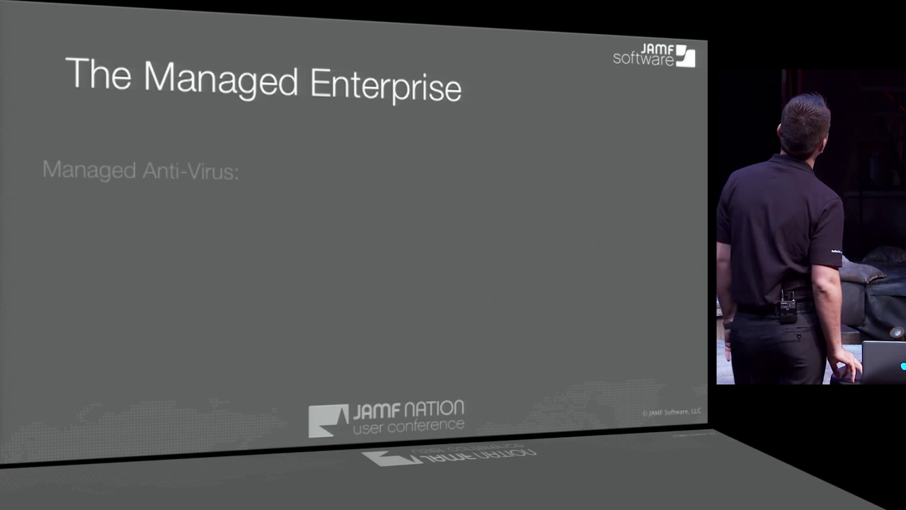
pyautogui.press('Right')
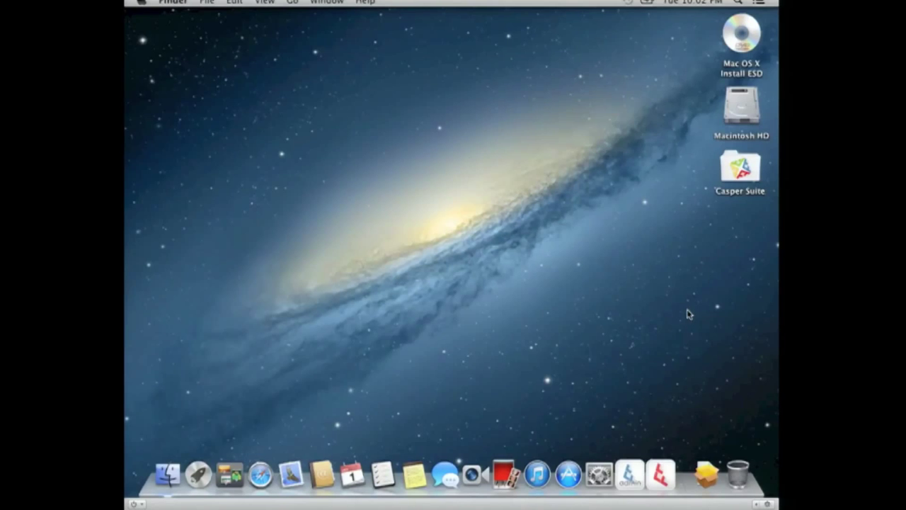
# Open Self Service via Spotlight search 'self' and install the Managed ESET Antivirus item
pyautogui.press('super+space')
pyautogui.write('self')
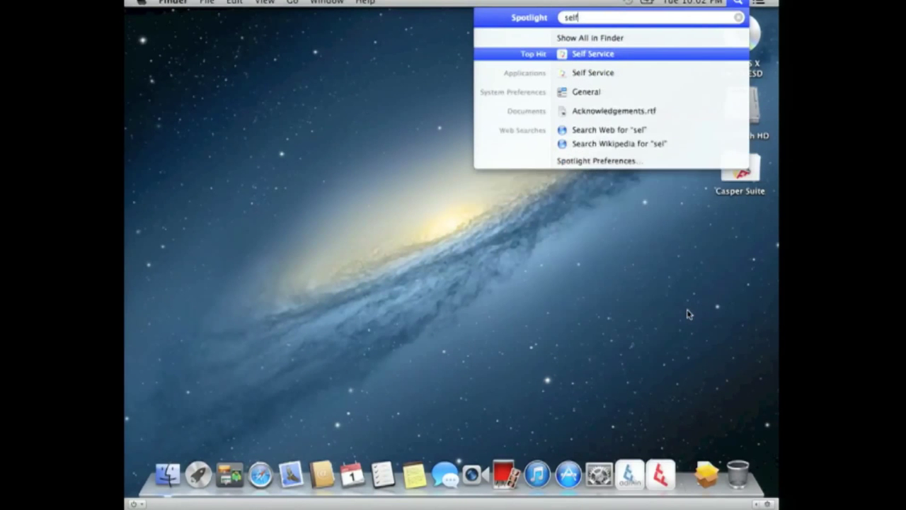
pyautogui.press('Return')
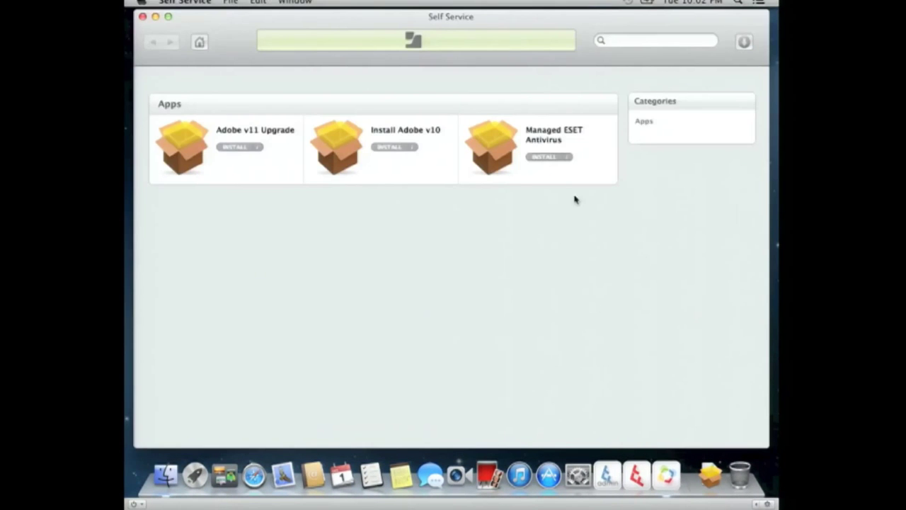
pyautogui.click(543, 160)
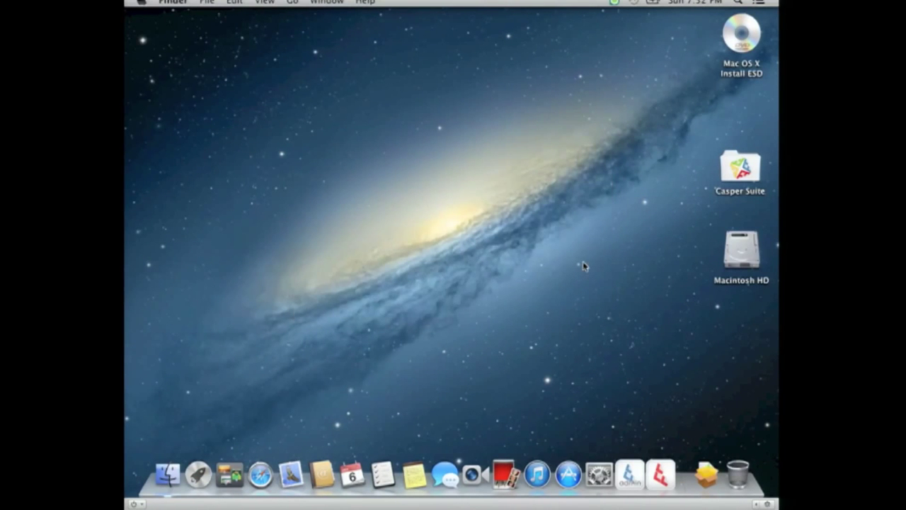
pyautogui.click(613, 3)
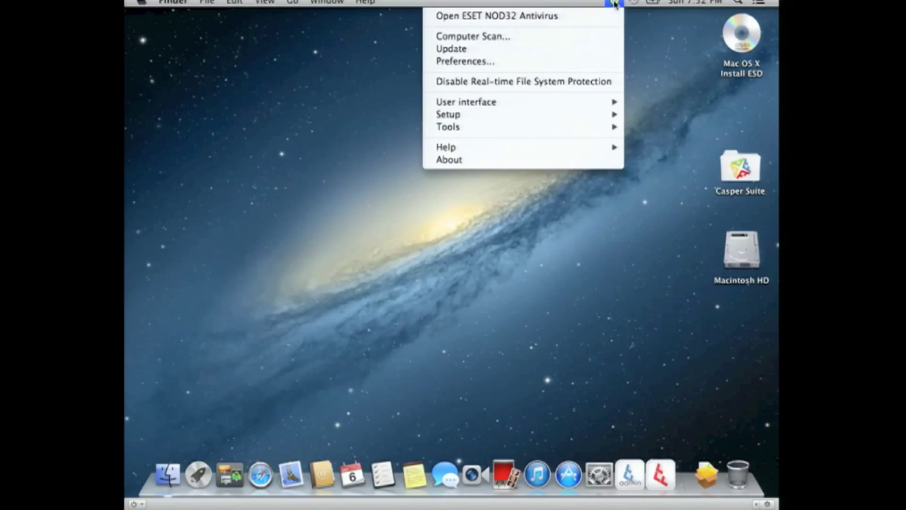
pyautogui.click(607, 20)
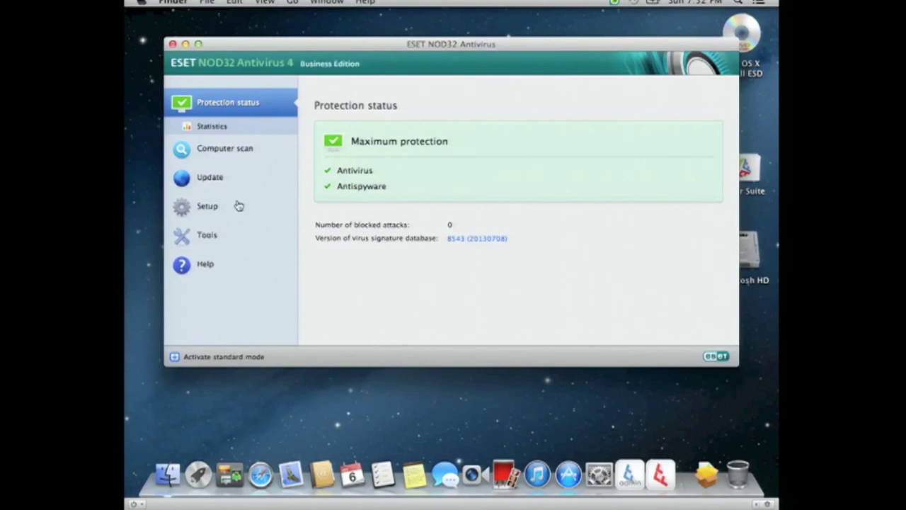
pyautogui.click(235, 206)
pyautogui.click(358, 252)
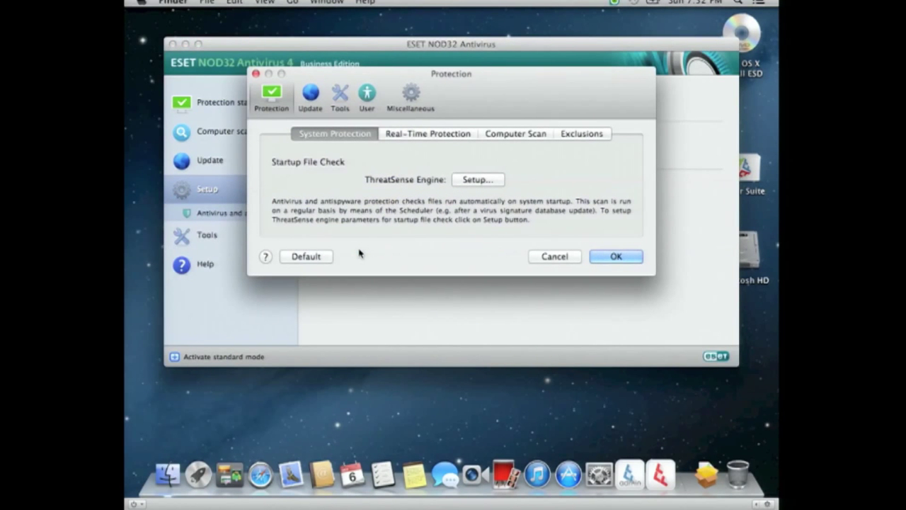
pyautogui.click(412, 98)
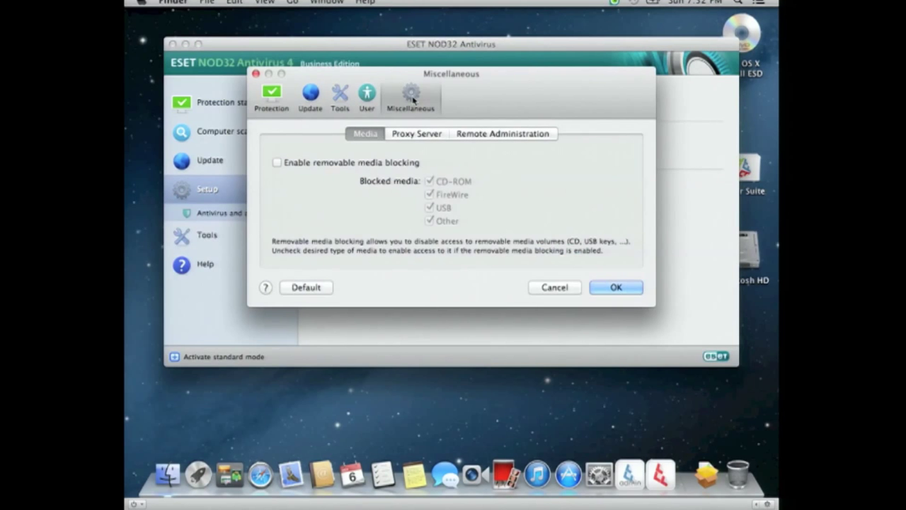
pyautogui.click(473, 134)
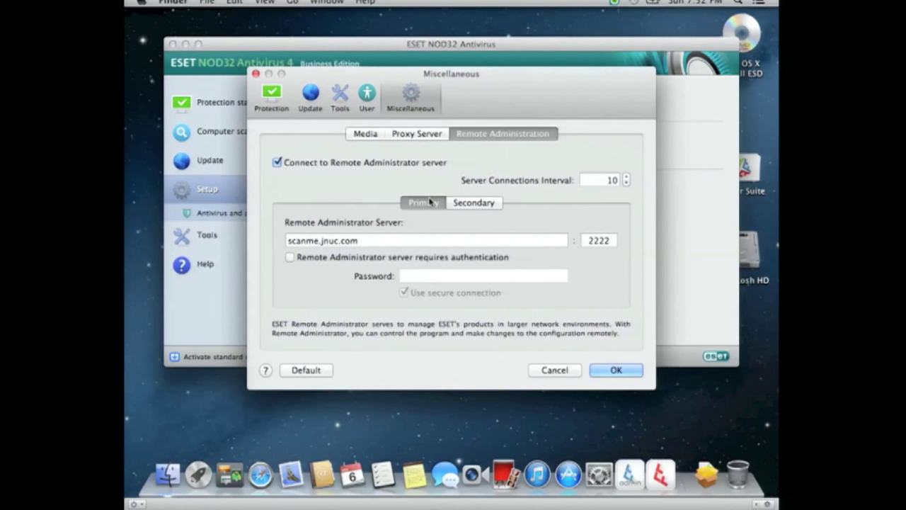
pyautogui.tripleClick(384, 243)
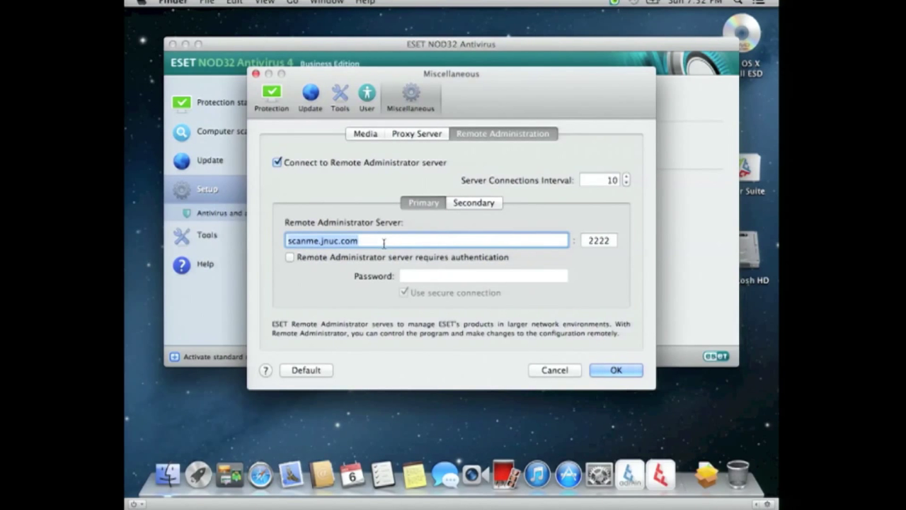
pyautogui.click(367, 93)
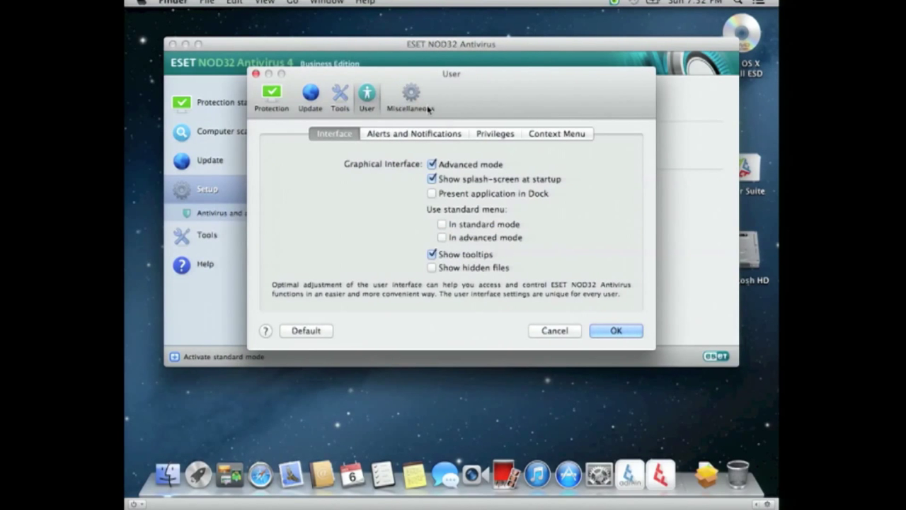
pyautogui.click(478, 134)
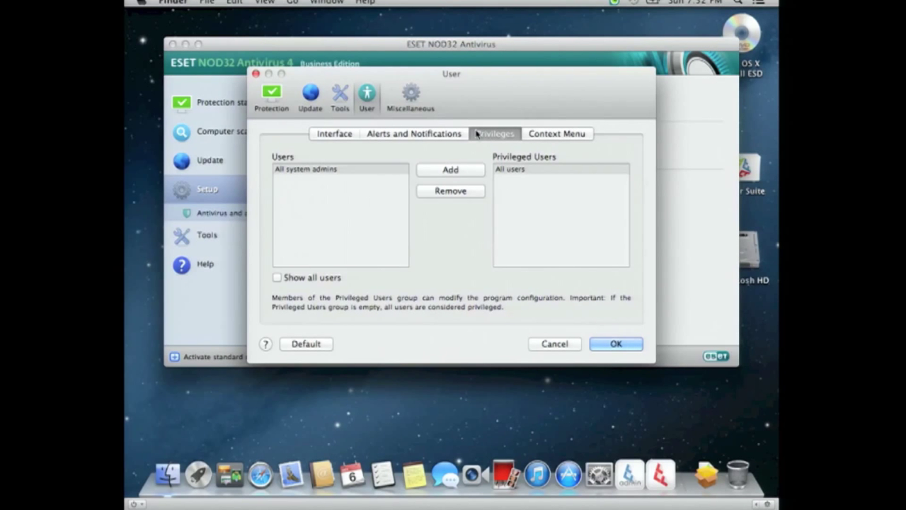
pyautogui.click(613, 344)
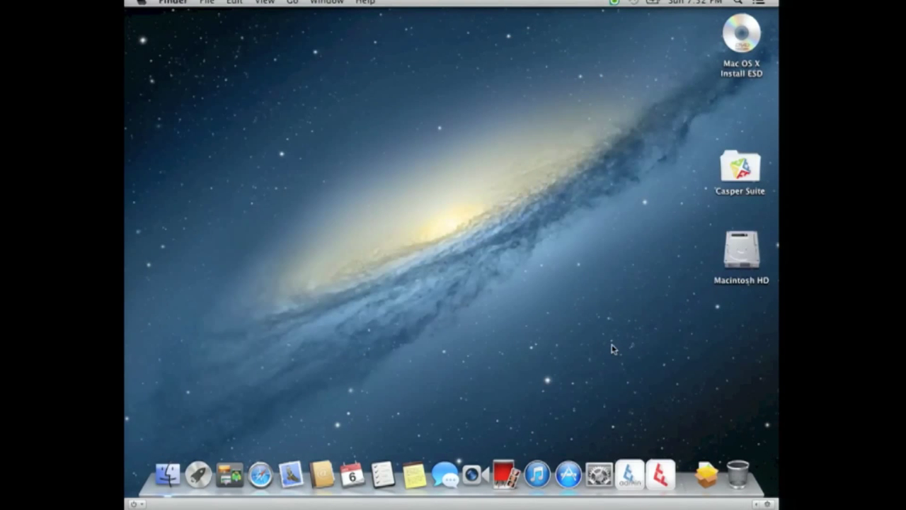
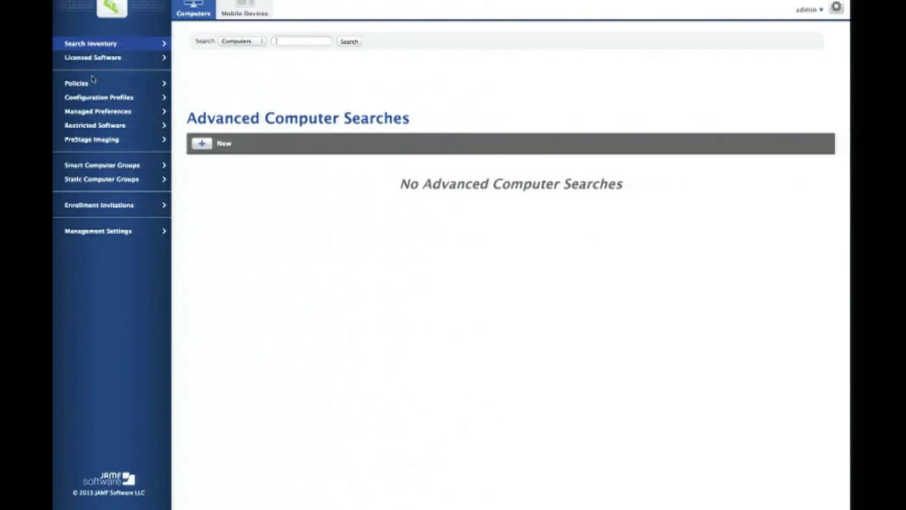
# Create a new policy with the display name 'Encrypt me!'
pyautogui.click(82, 84)
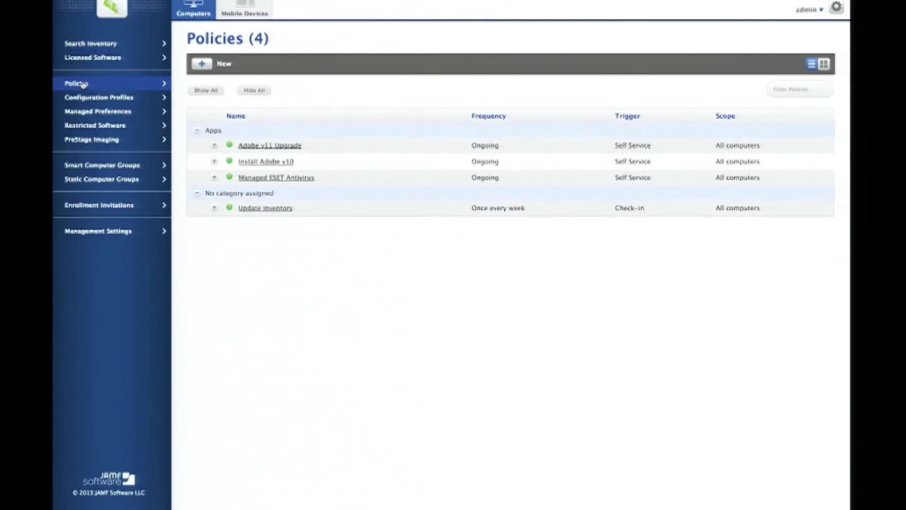
pyautogui.click(197, 63)
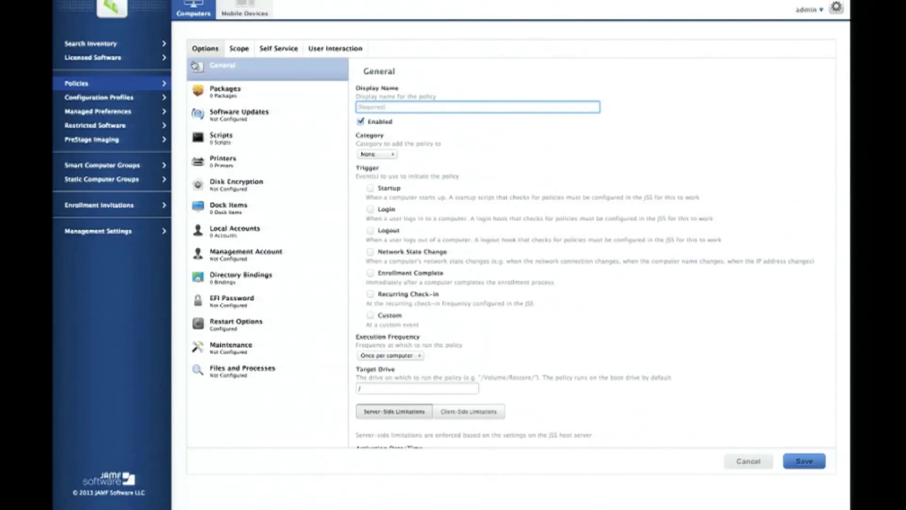
pyautogui.write('E')
pyautogui.press('Down')
pyautogui.press('Return')
# Add a Disk Encryption payload using the FV2 configuration
pyautogui.click(238, 186)
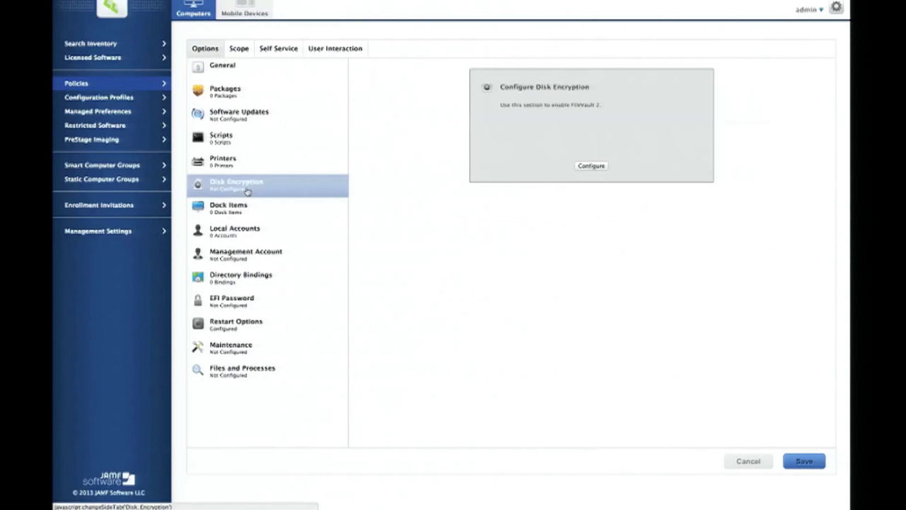
pyautogui.click(578, 167)
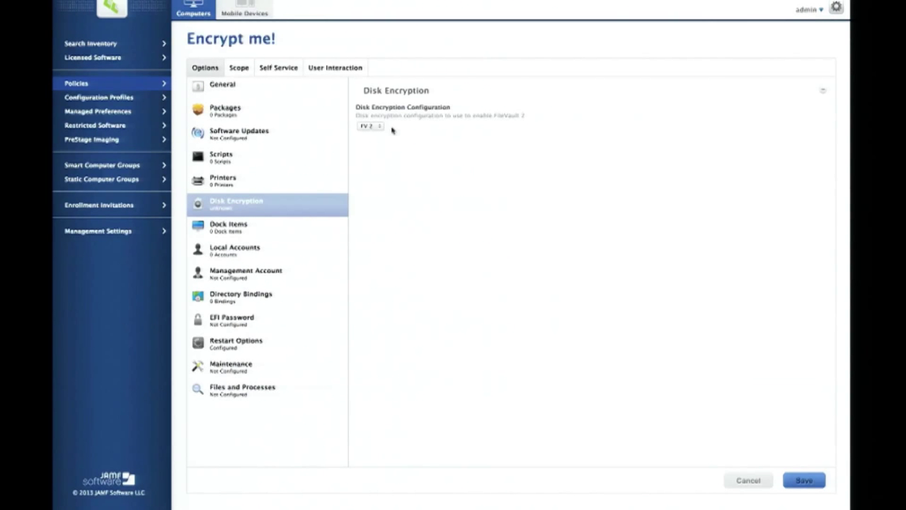
pyautogui.click(370, 127)
pyautogui.click(370, 127)
# Scope the policy to All Computers, make it available in Self Service, and save it
pyautogui.click(239, 69)
pyautogui.click(224, 144)
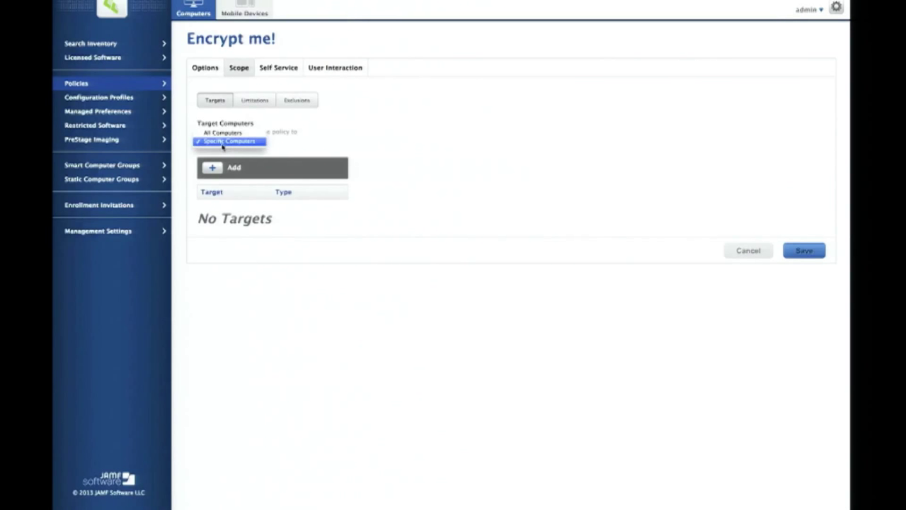
pyautogui.click(224, 133)
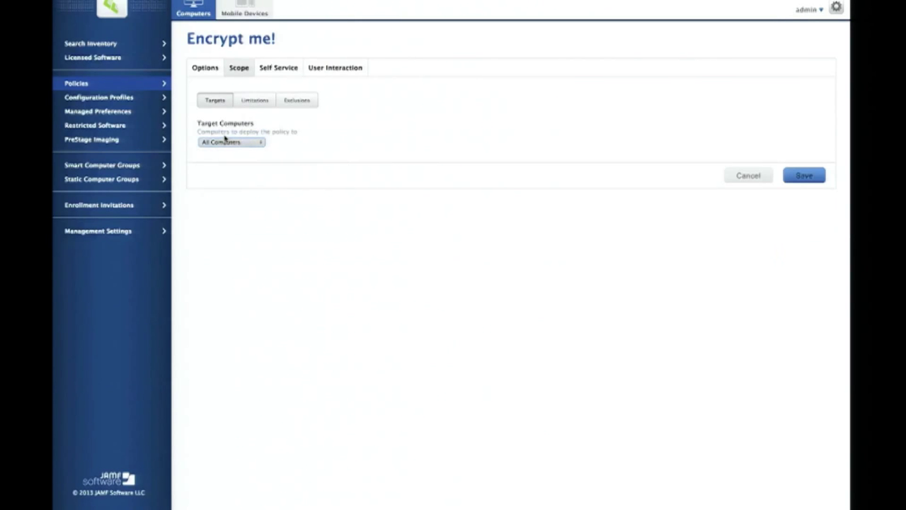
pyautogui.click(266, 69)
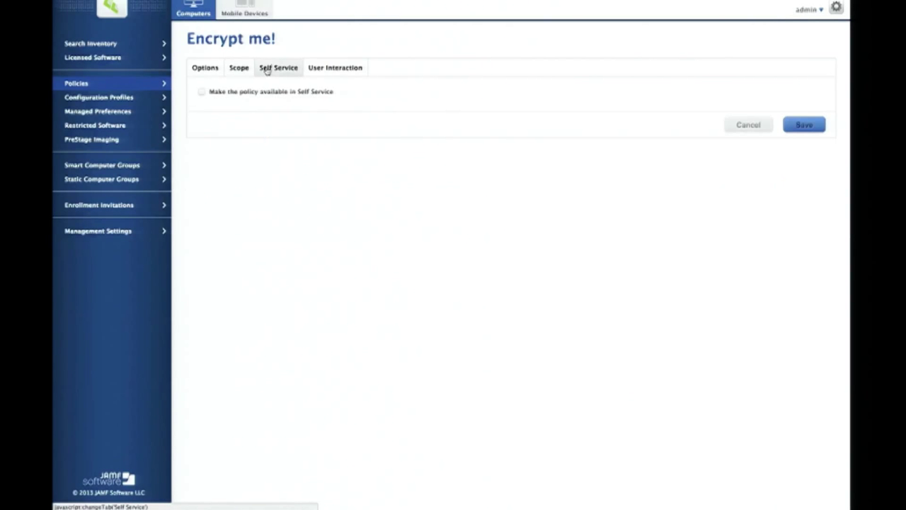
pyautogui.click(201, 92)
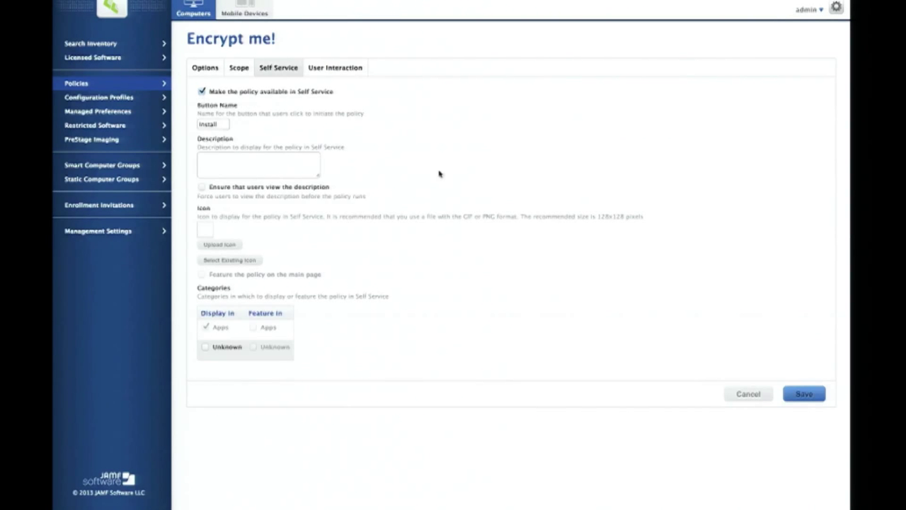
pyautogui.click(814, 393)
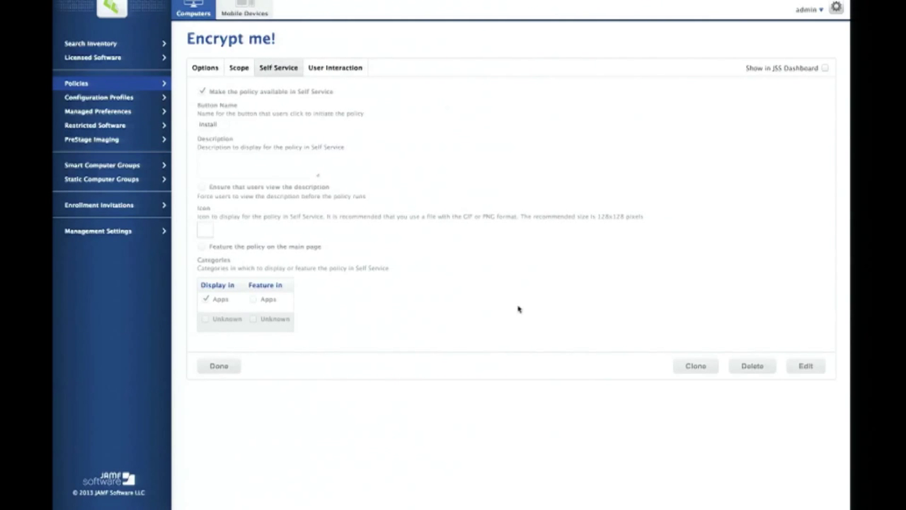
pyautogui.click(56, 154)
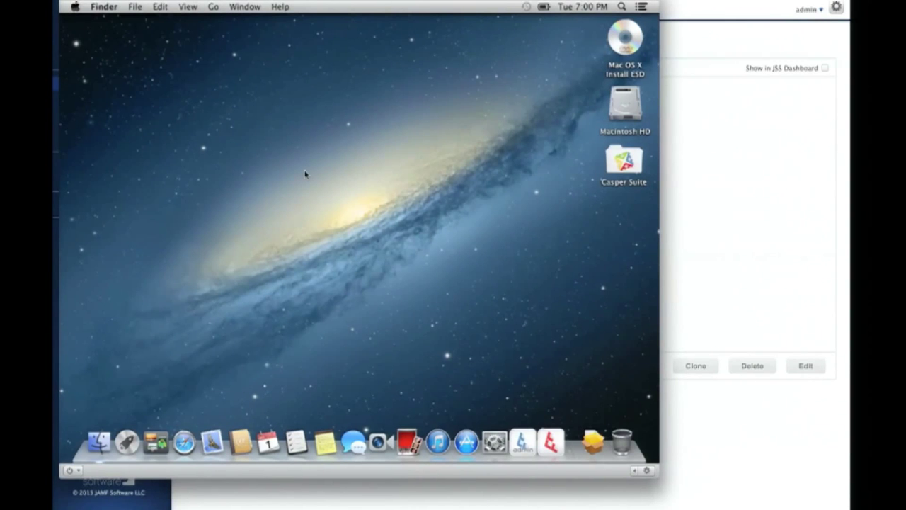
# Launch Self Service via Spotlight, install the 'Encrypt me!' policy, then quit Self Service
pyautogui.press('super+space')
pyautogui.write('sel')
pyautogui.press('Return')
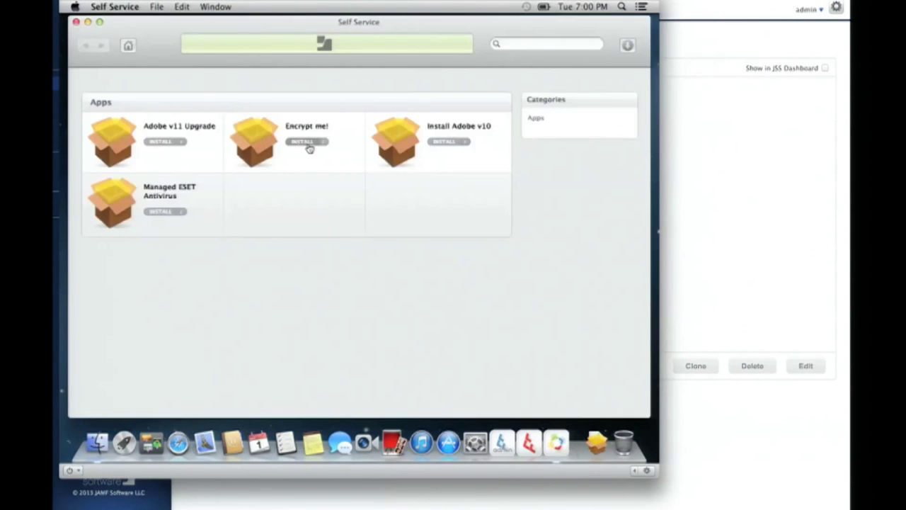
pyautogui.click(309, 148)
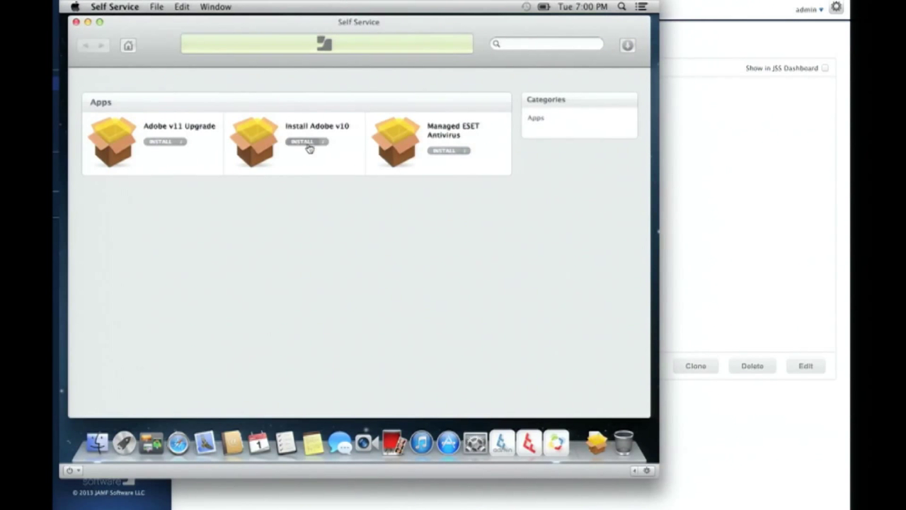
pyautogui.press('super+q')
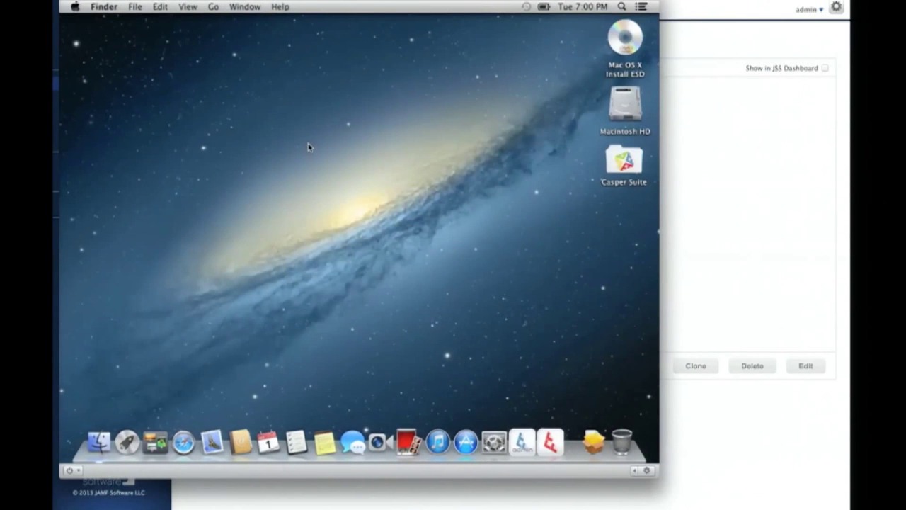
# Restart the Mac from the Apple menu and enter the user's password in the FileVault prompt
pyautogui.click(75, 7)
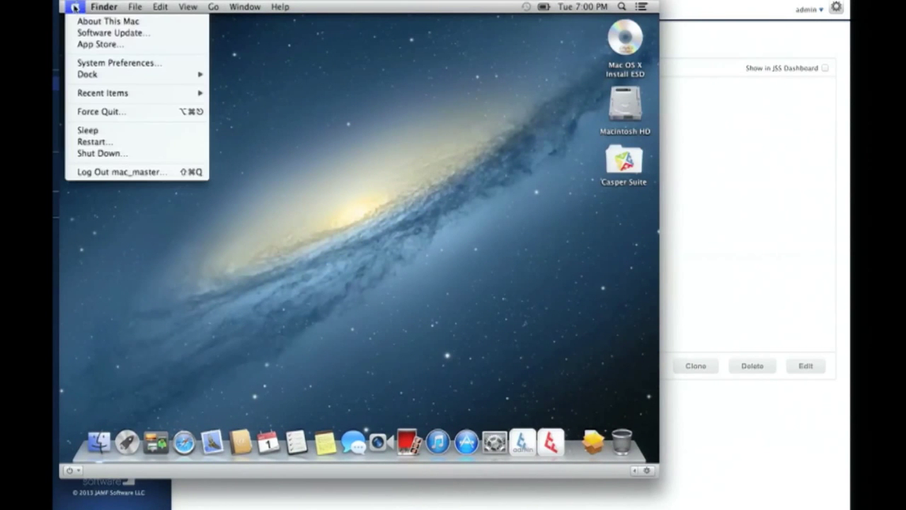
pyautogui.click(136, 145)
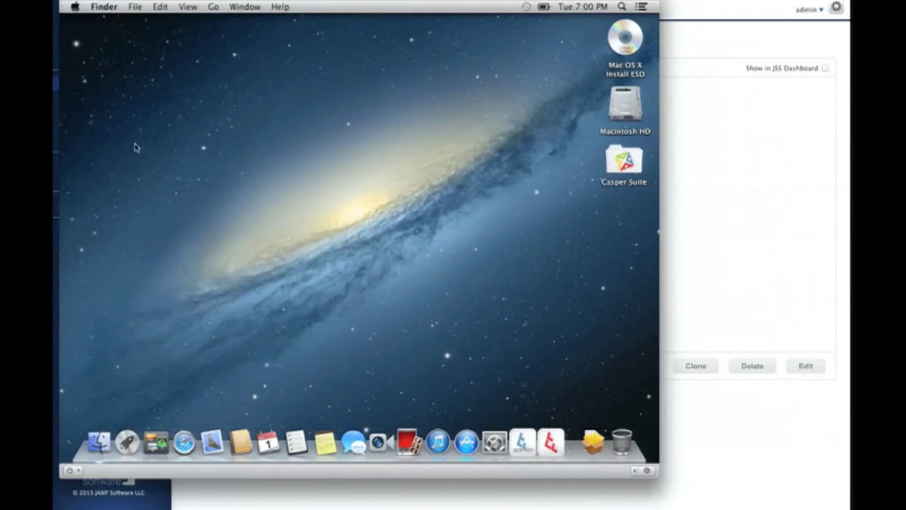
pyautogui.press('Return')
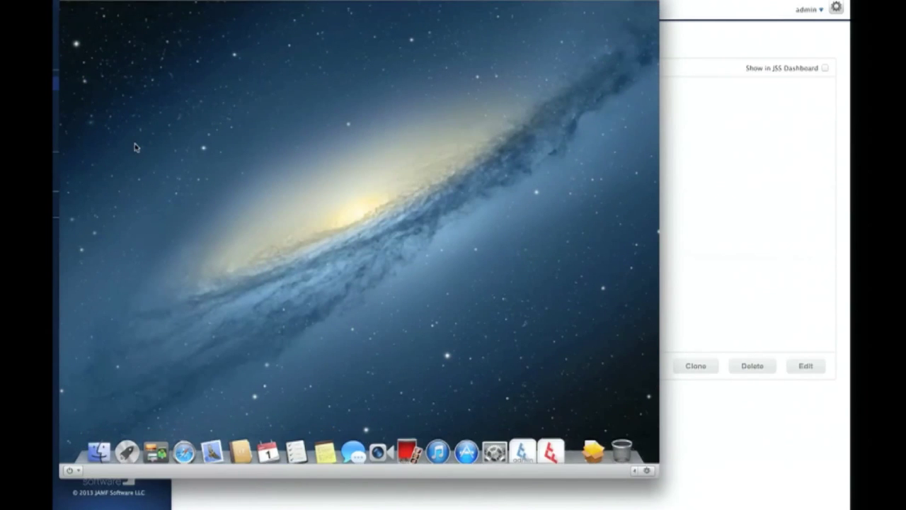
pyautogui.write('•••••••••')
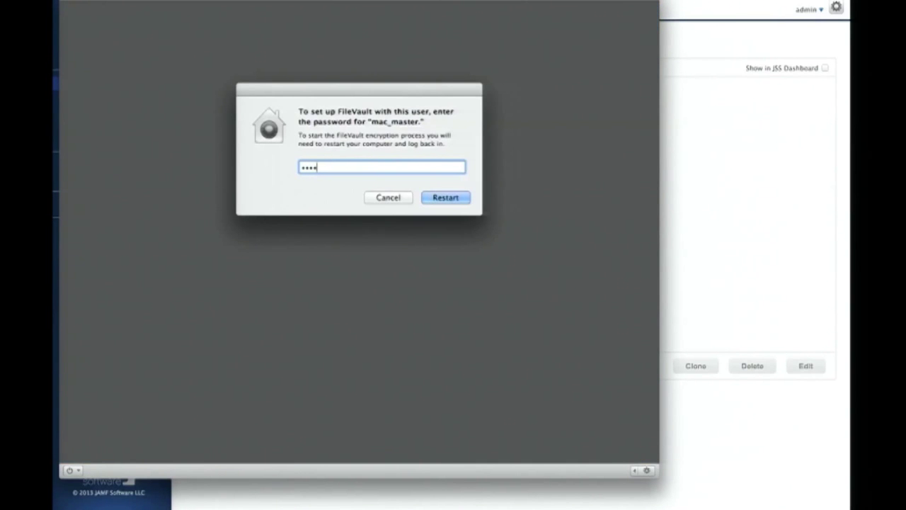
# Submit the password so the Mac restarts and begins encrypting the volume
pyautogui.press('Return')
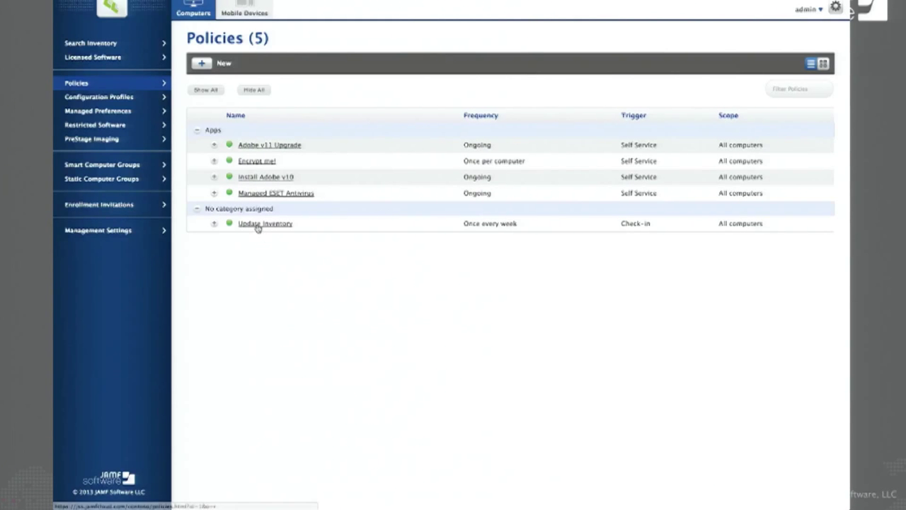
# Edit Update Inventory so its Management Account randomly generates 12-character passwords, and save
pyautogui.click(262, 223)
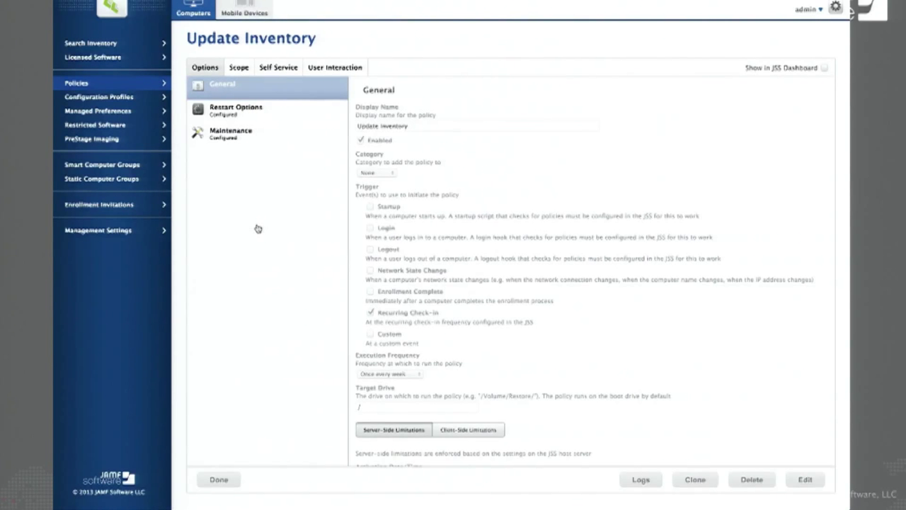
pyautogui.click(804, 479)
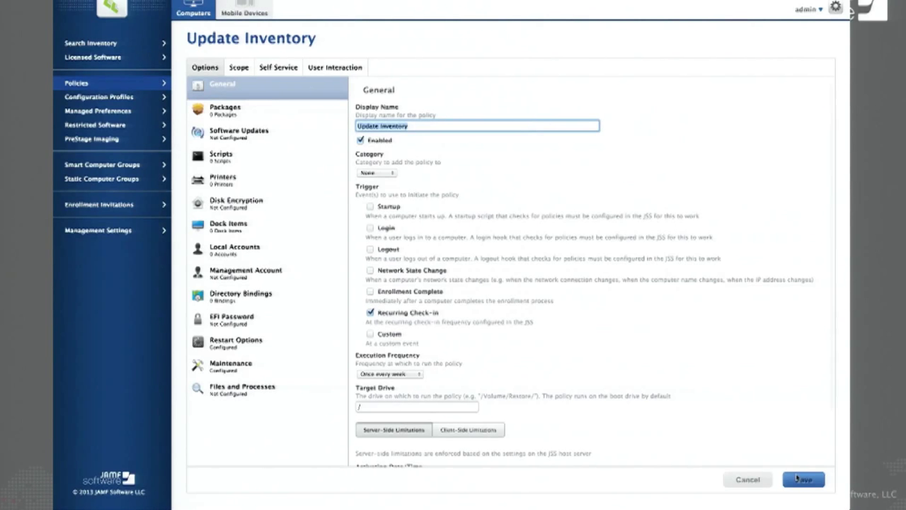
pyautogui.click(270, 277)
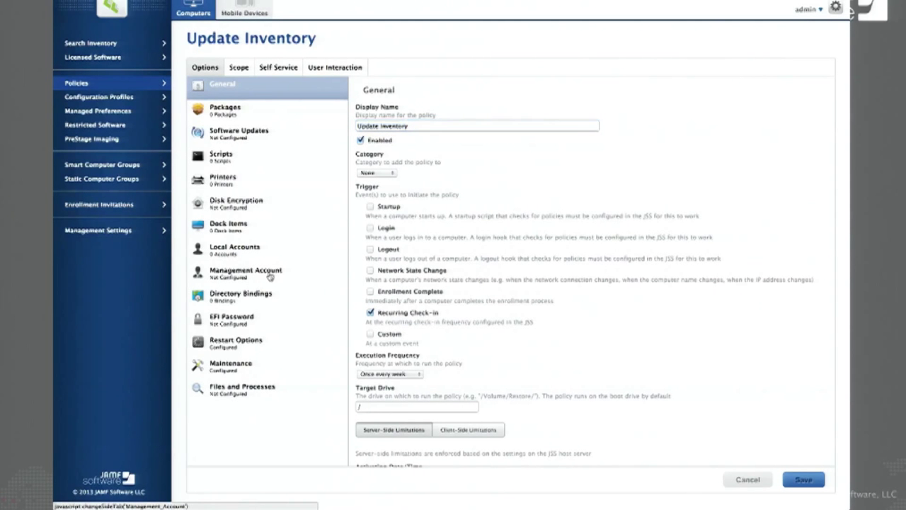
pyautogui.click(587, 185)
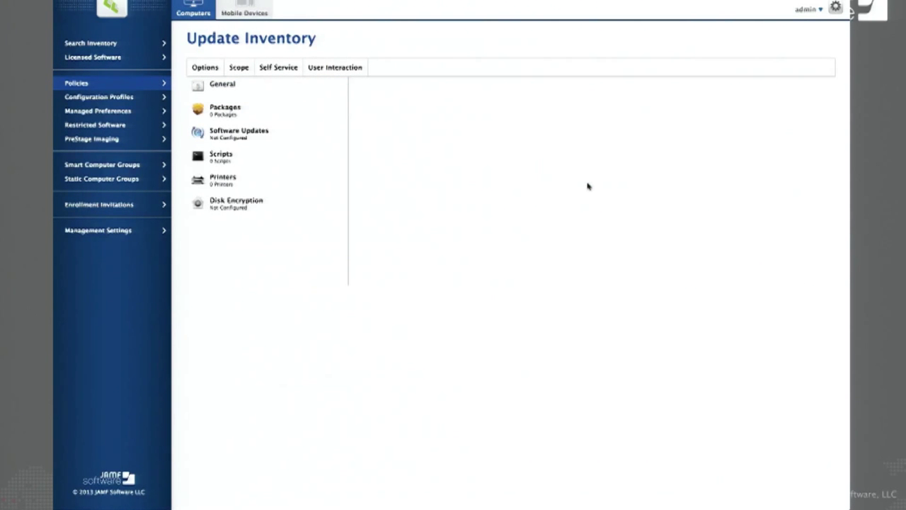
pyautogui.click(459, 126)
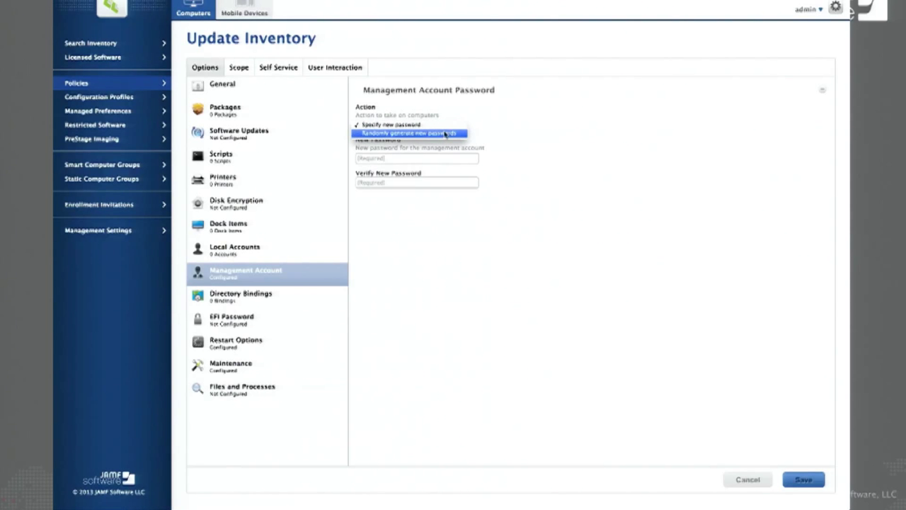
pyautogui.click(445, 133)
pyautogui.click(368, 157)
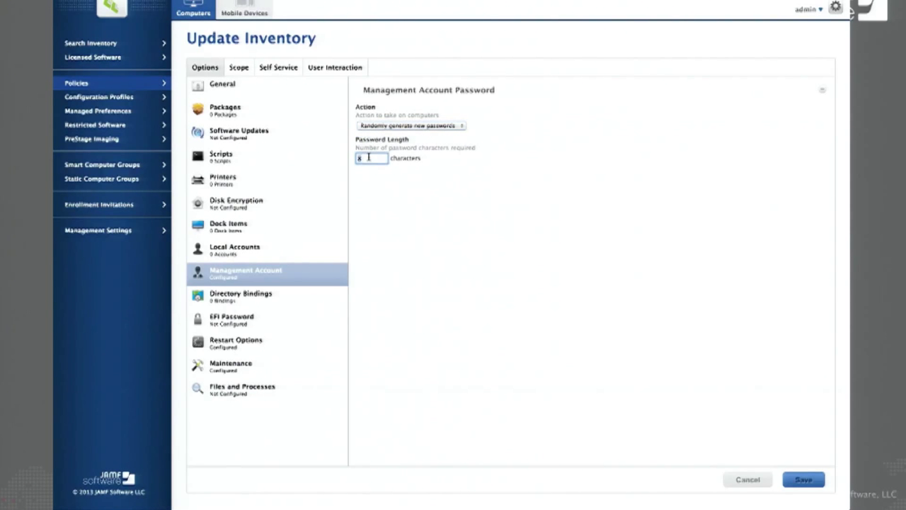
pyautogui.write('12')
pyautogui.press('Return')
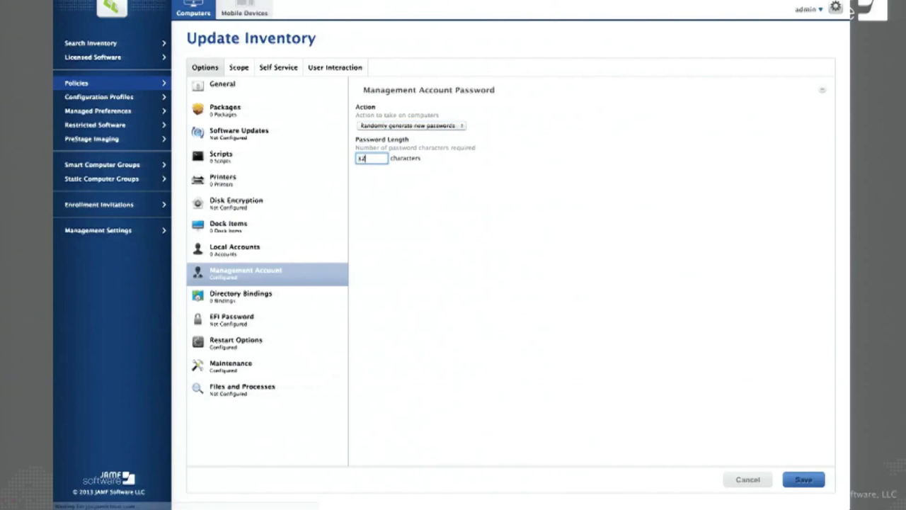